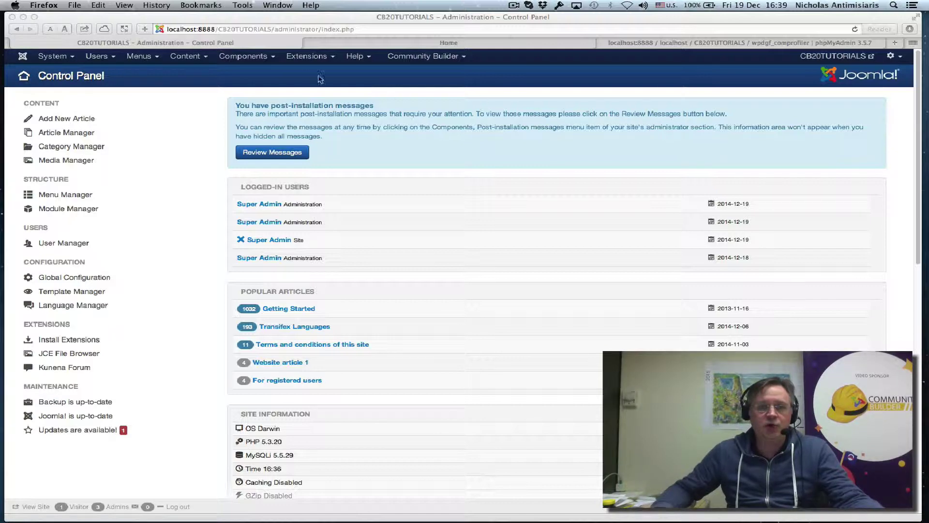
Open the cbjuice2 component's CSV processing page and review the CSV delimiter in its component options.
left_click(248, 57)
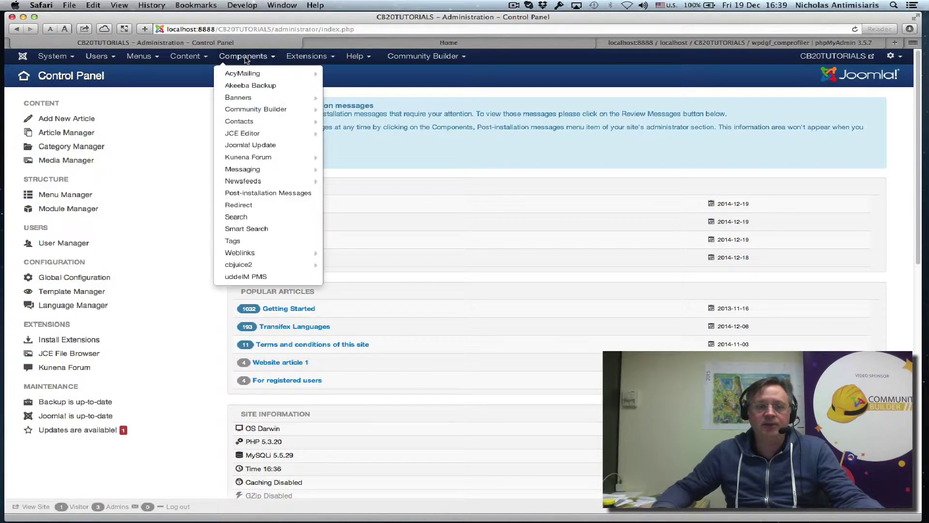
mouse_move(250, 267)
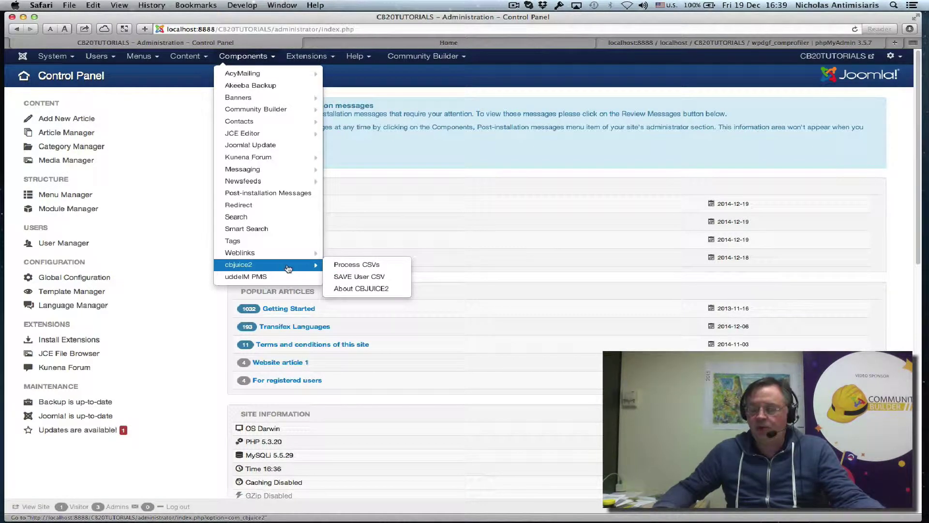
left_click(358, 265)
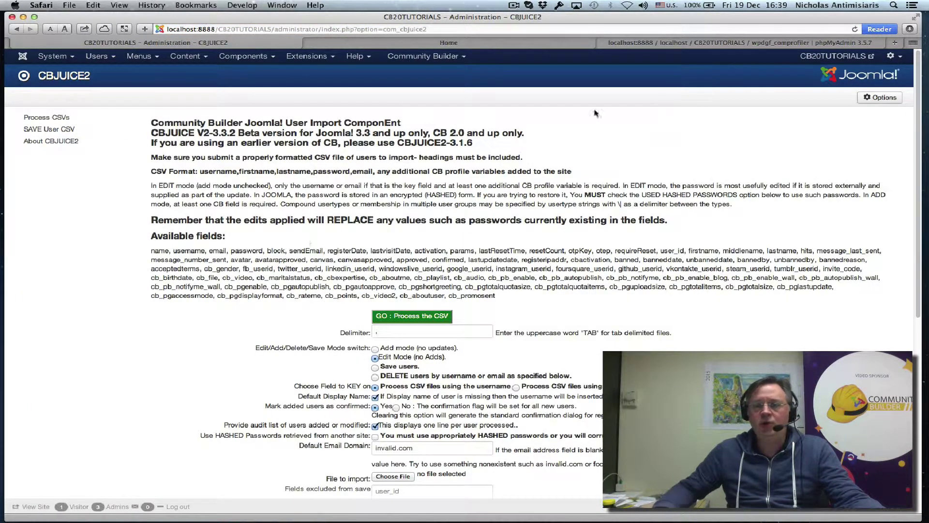
left_click(880, 98)
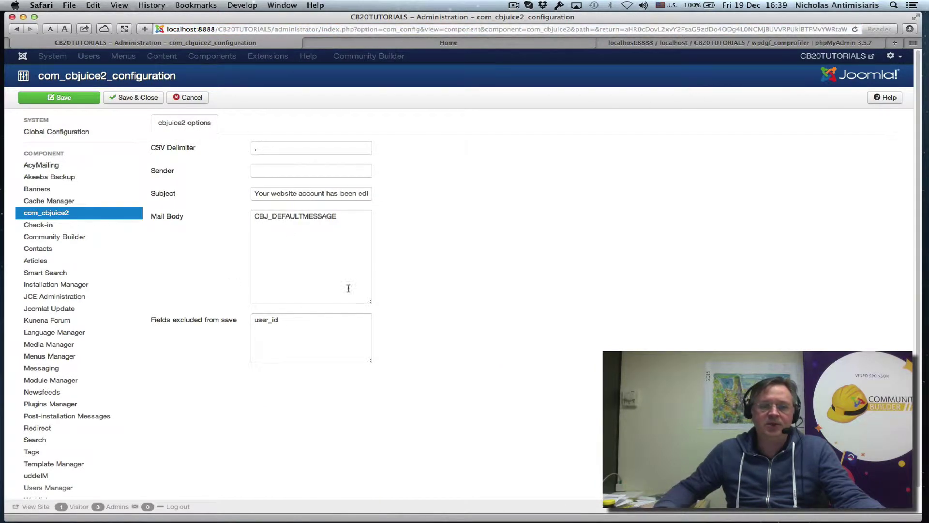
left_click(296, 150)
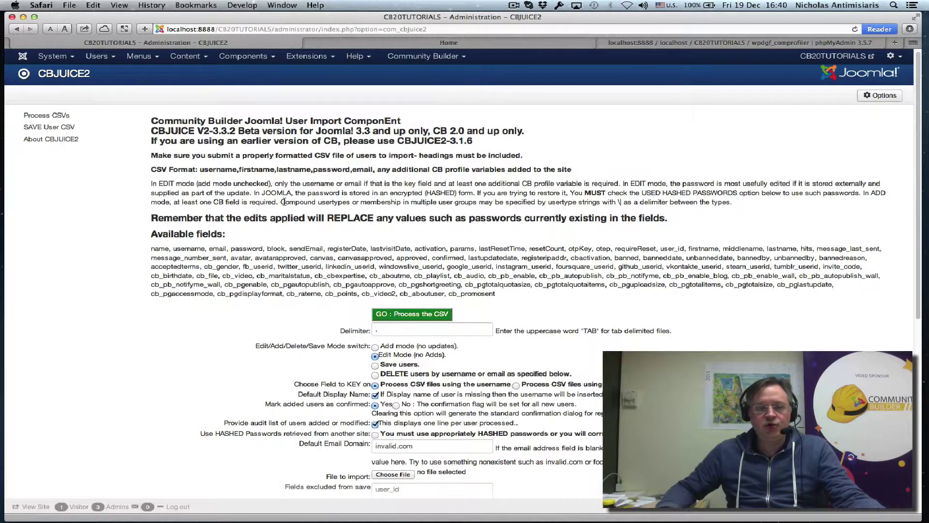
Examine the available import fields listed on the CBJUICE2 page, including custom fields such as cb_gender and cb_birthdate.
scroll(284, 200, "down", 1)
scroll(284, 201, "down", 2)
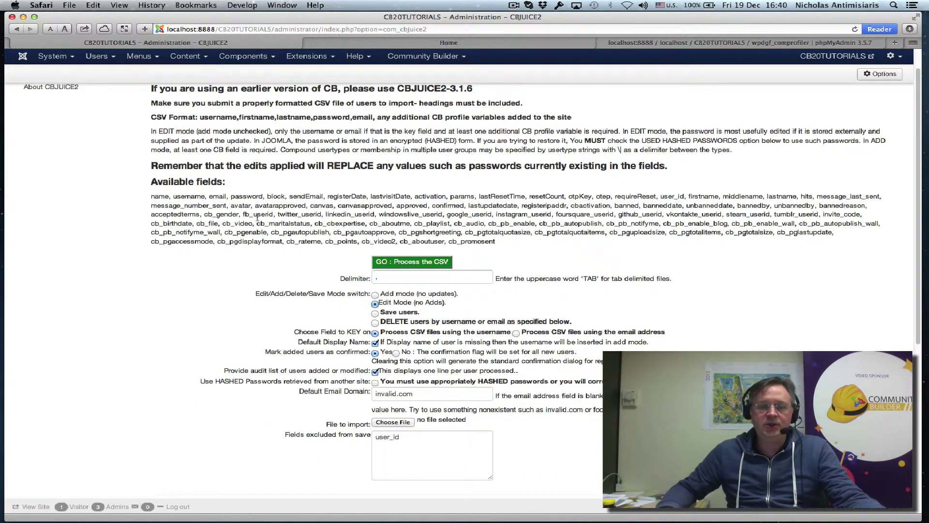
left_click_drag(151, 196, 530, 238)
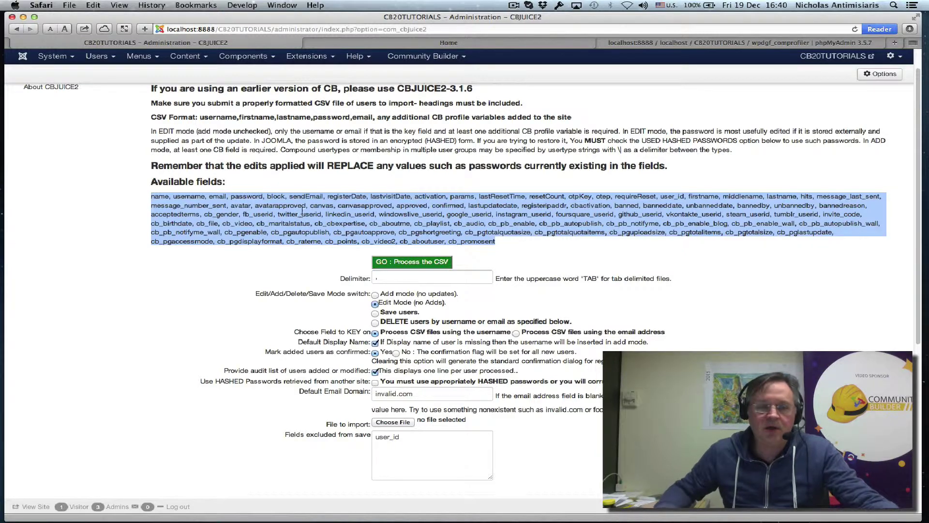
double_click(223, 216)
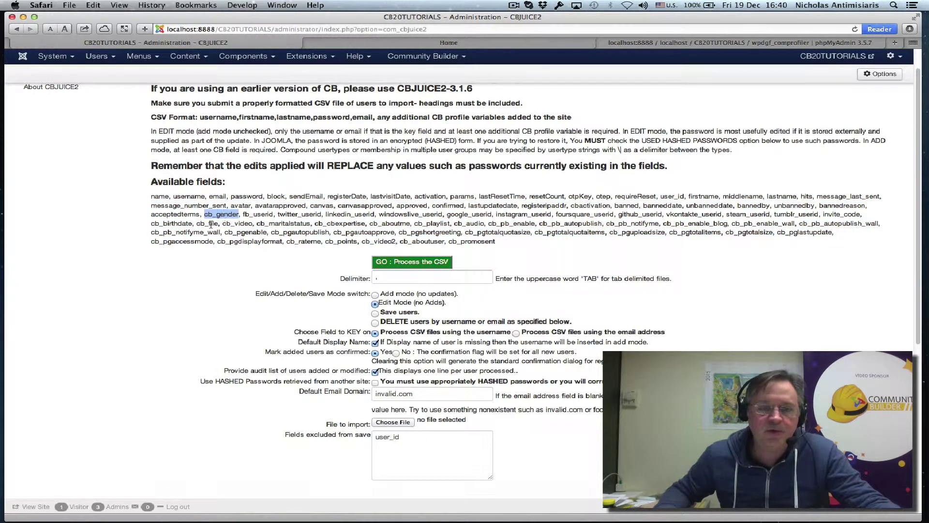
double_click(175, 223)
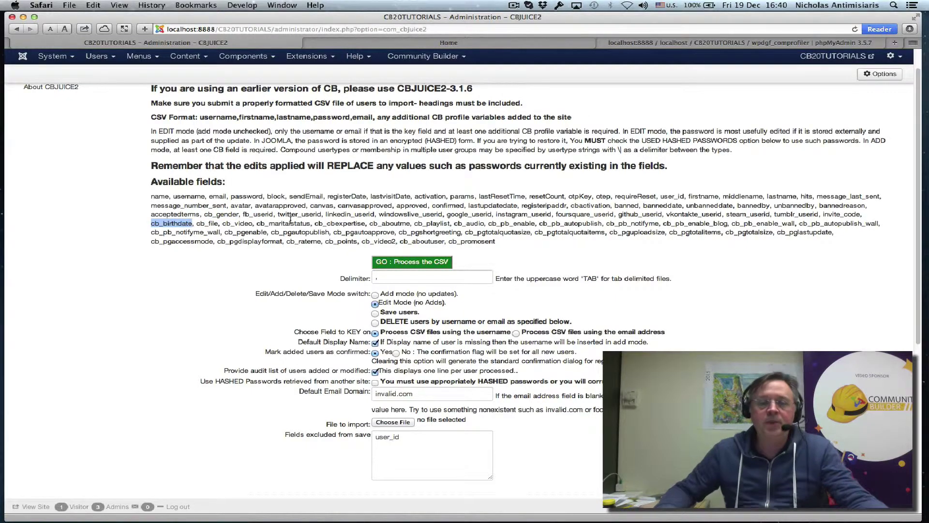
scroll(286, 221, "up", 3)
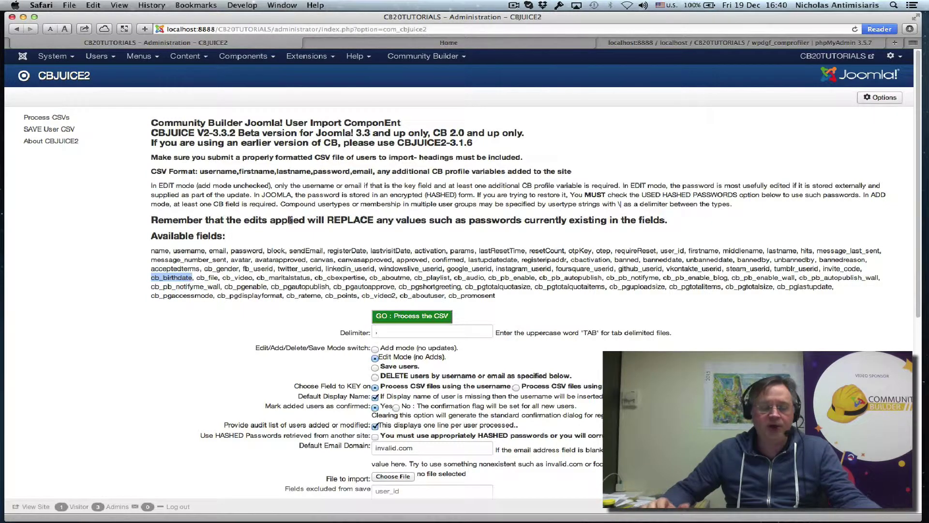
Switch to the cbjuice.ods spreadsheet in LibreOffice, then reposition and enlarge its window to show every column.
key("super+Tab")
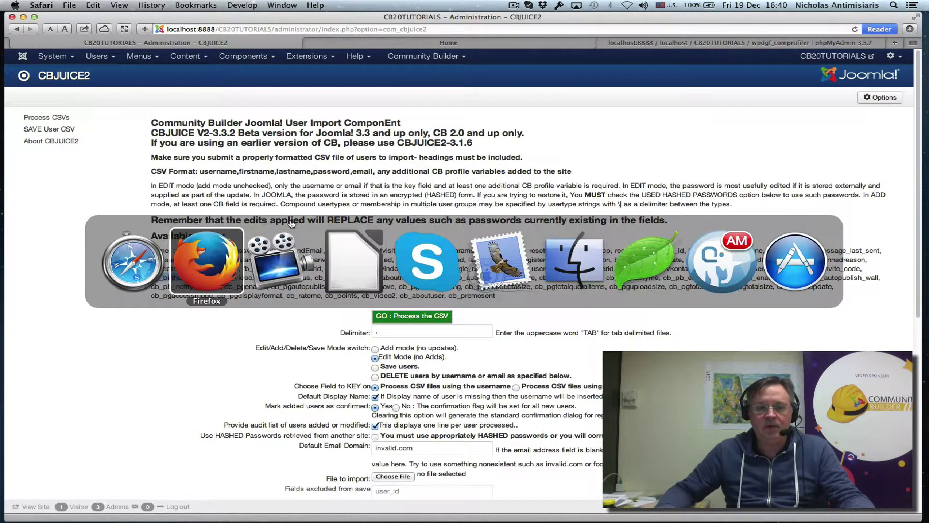
key("super+Tab")
key("super+Tab")
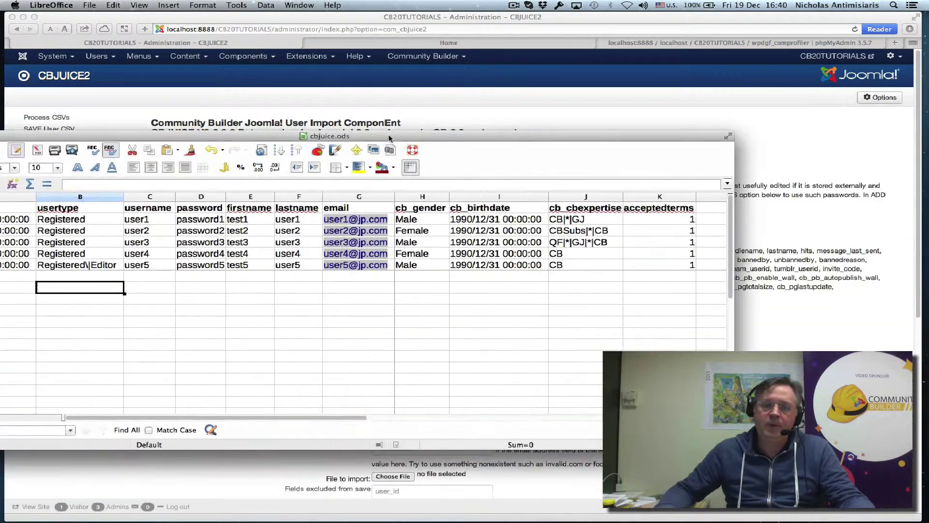
left_click_drag(388, 134, 512, 72)
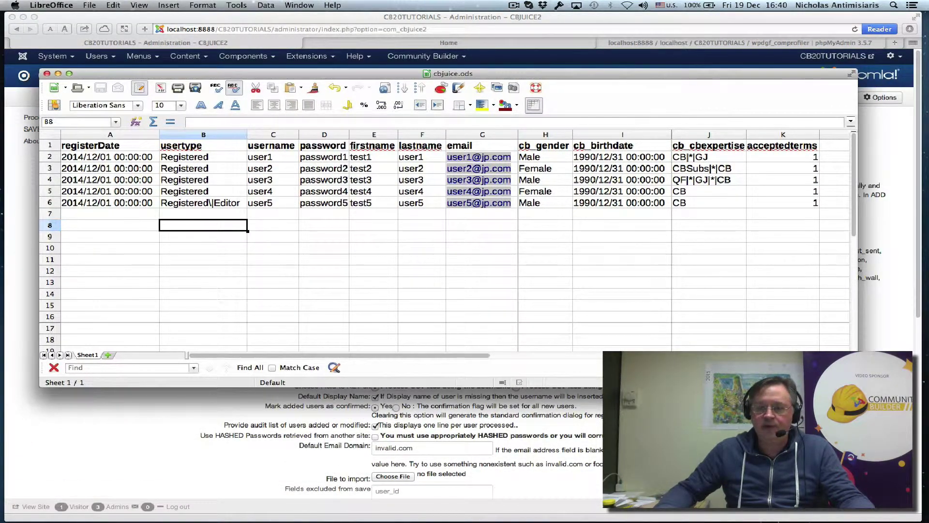
left_click_drag(857, 386, 883, 423)
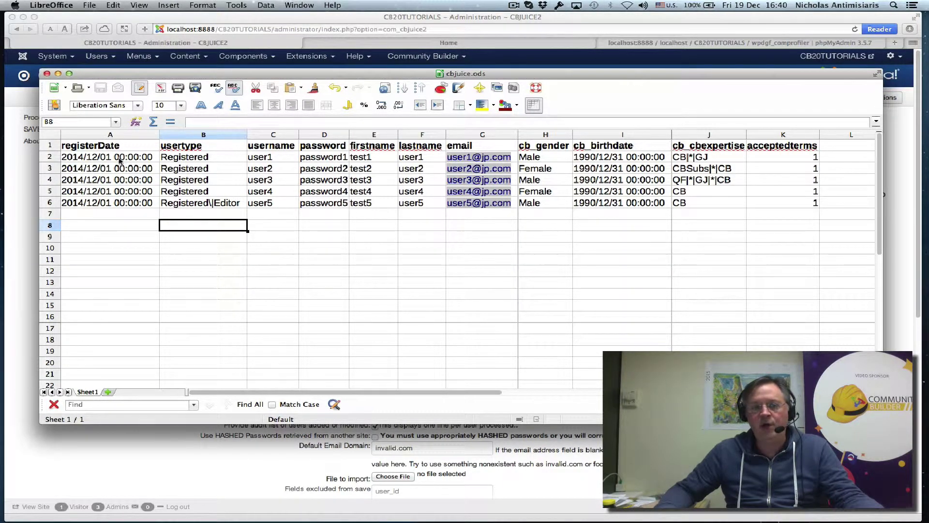
Review the registerDate, usertype and username headings in the first row of the user spreadsheet.
left_click(259, 263)
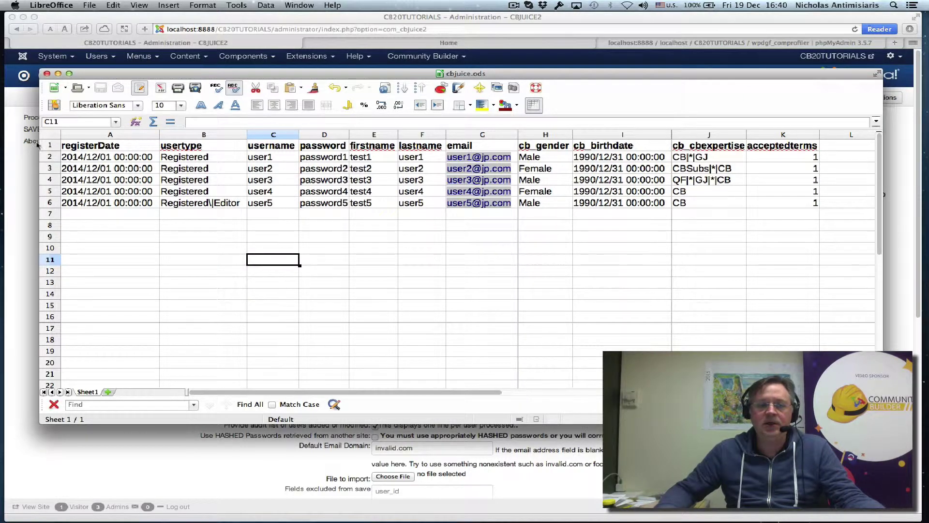
left_click(91, 147)
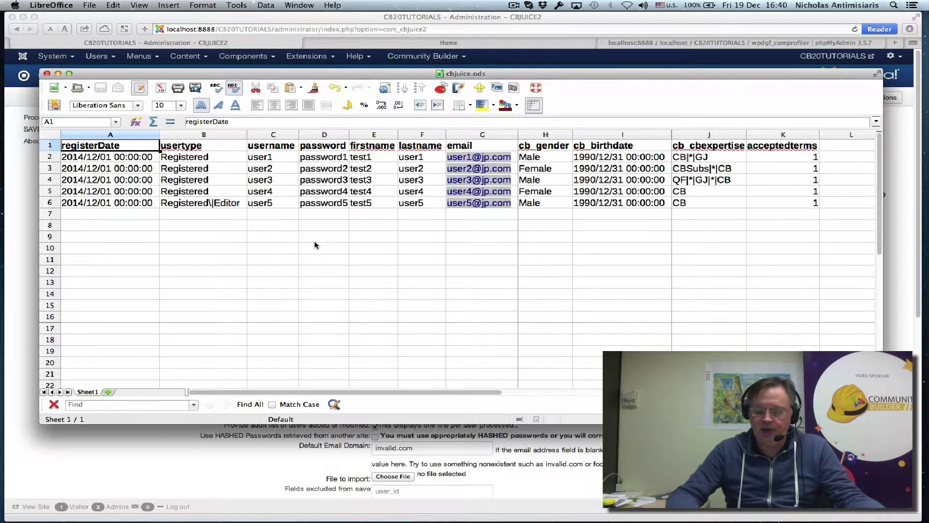
key("Right")
key("Right")
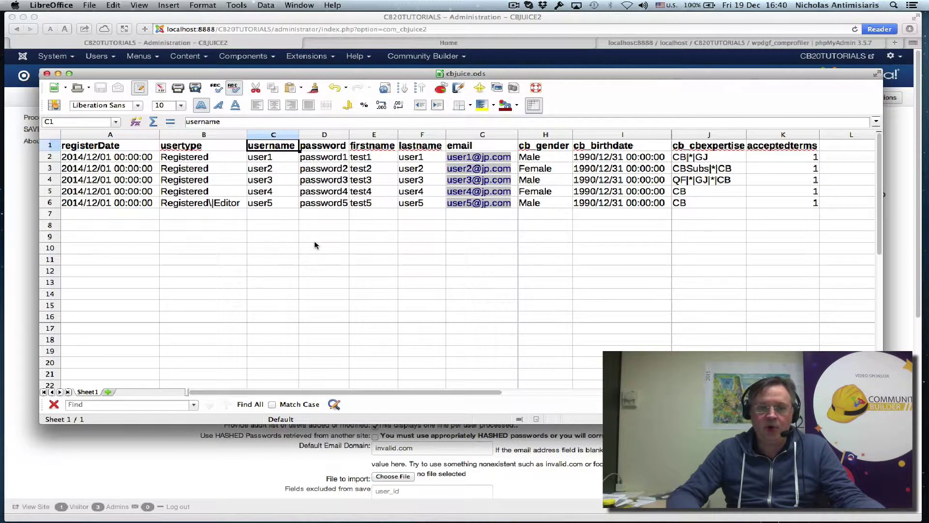
key("Left")
key("Left")
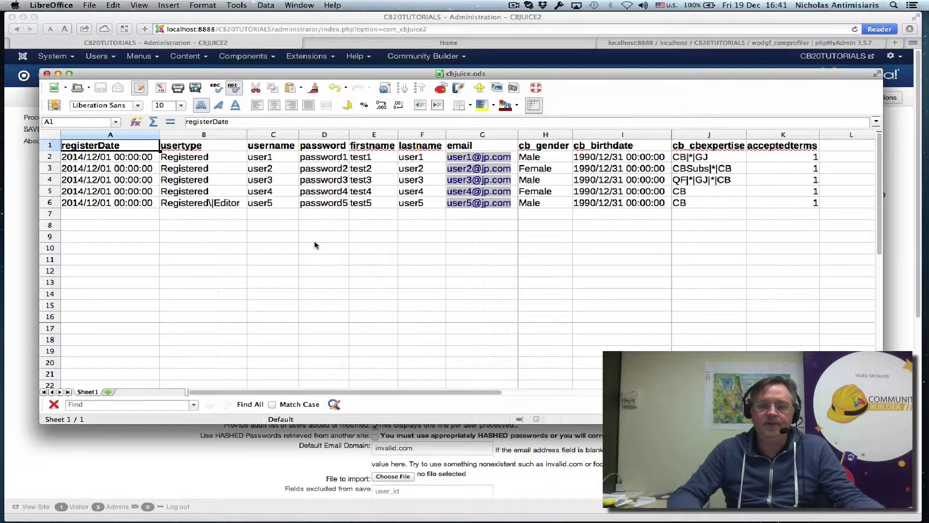
key("Right")
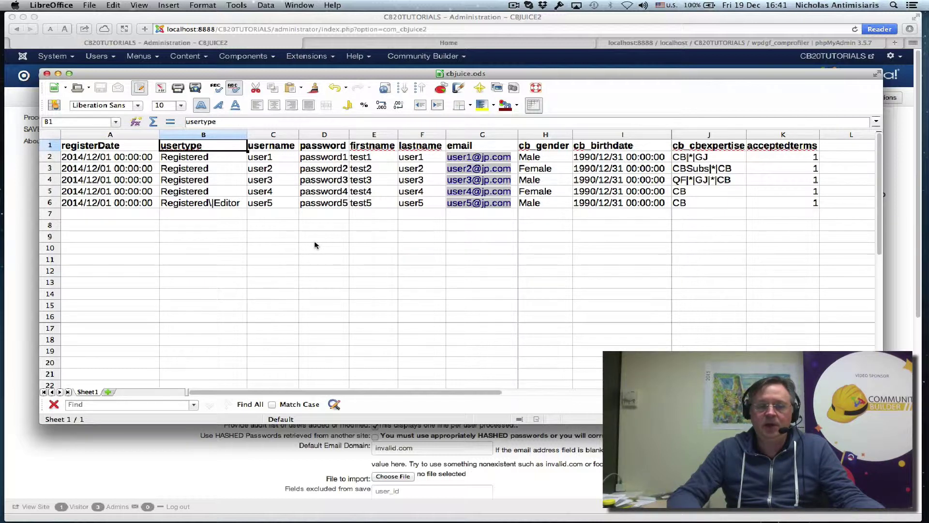
Inspect the usertype column from the first user row to the row with multiple user groups.
key("Down")
key("Down")
key("Down")
key("Down")
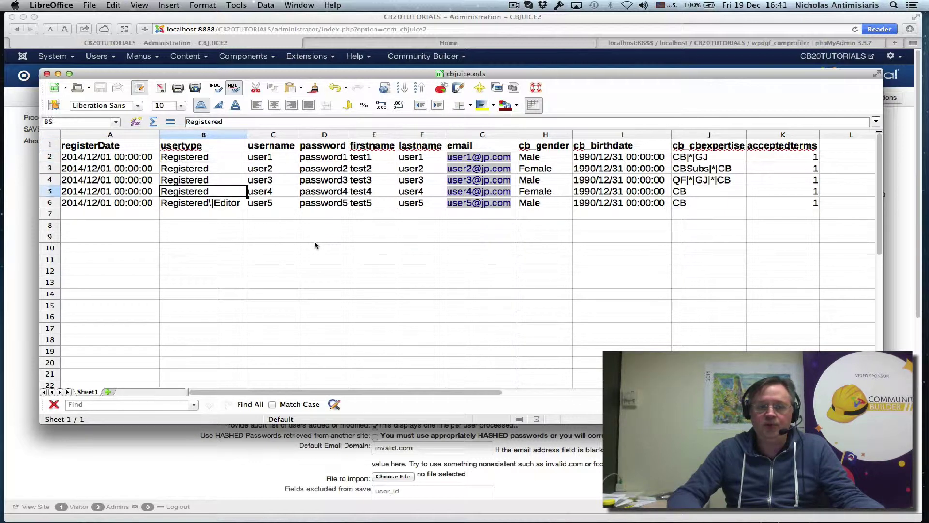
key("Up")
key("Up")
key("Up")
key("Down")
key("Down")
key("Down")
key("Down")
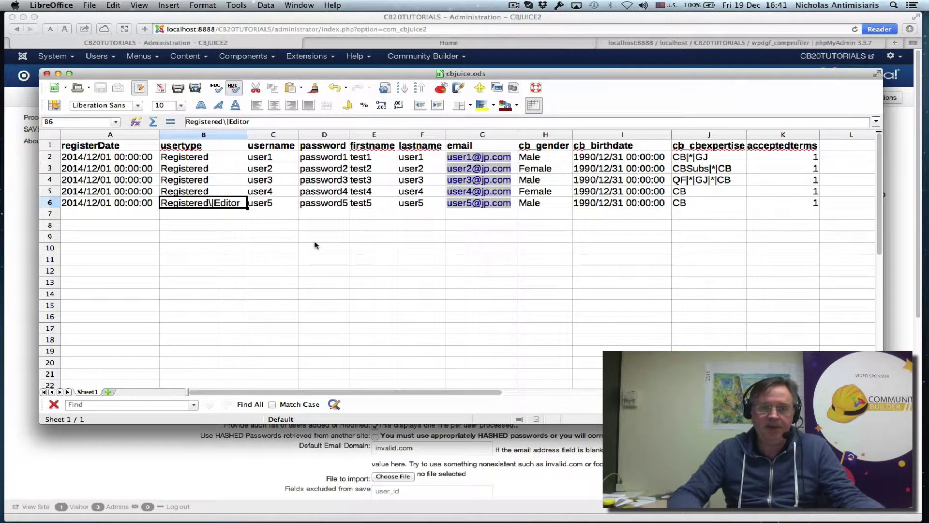
Go through the entries of the username column, starting from the first user row.
key("Up")
key("Up")
key("Up")
key("Up")
key("Up")
key("Right")
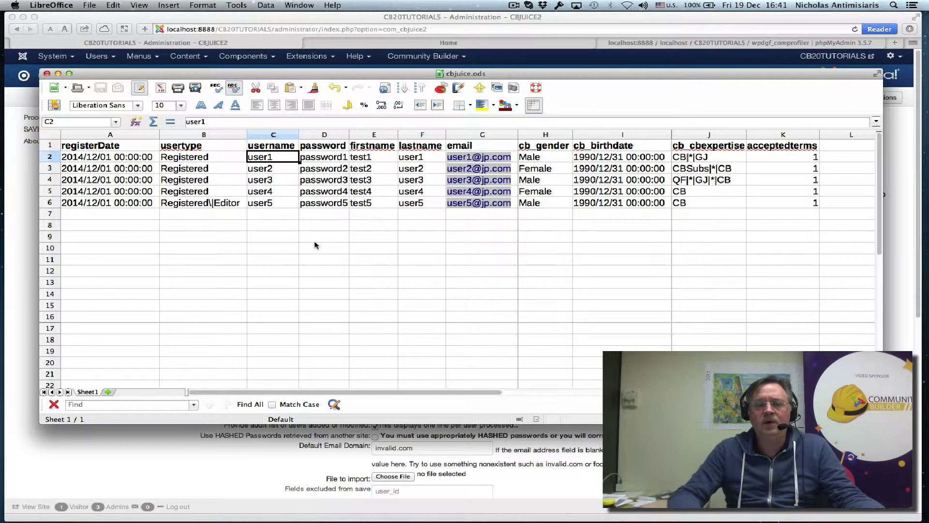
key("Down")
key("Down")
key("Down")
key("Up")
key("Up")
key("Up")
key("Up")
key("Down")
Go through the password column's entries for all the users listed in the spreadsheet.
key("Right")
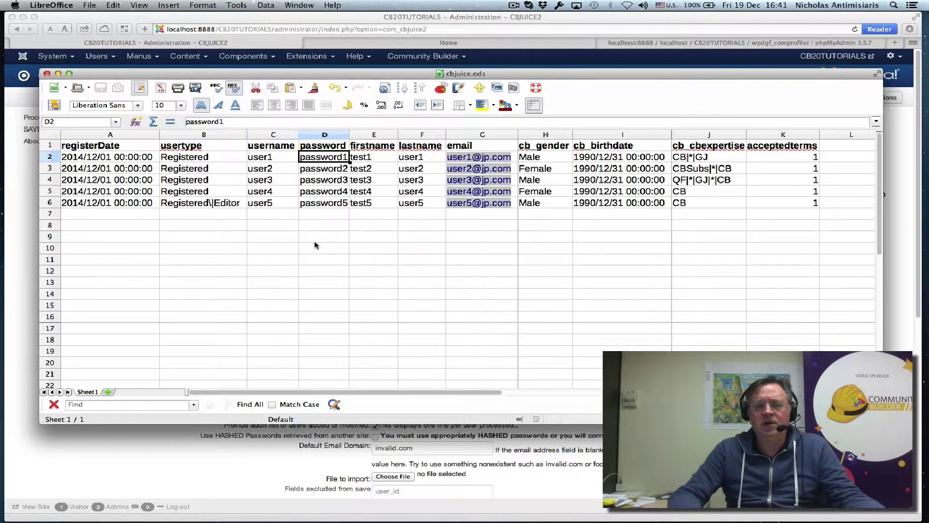
key("Down")
key("Down")
key("Down")
key("Down")
key("Up")
key("Up")
key("Up")
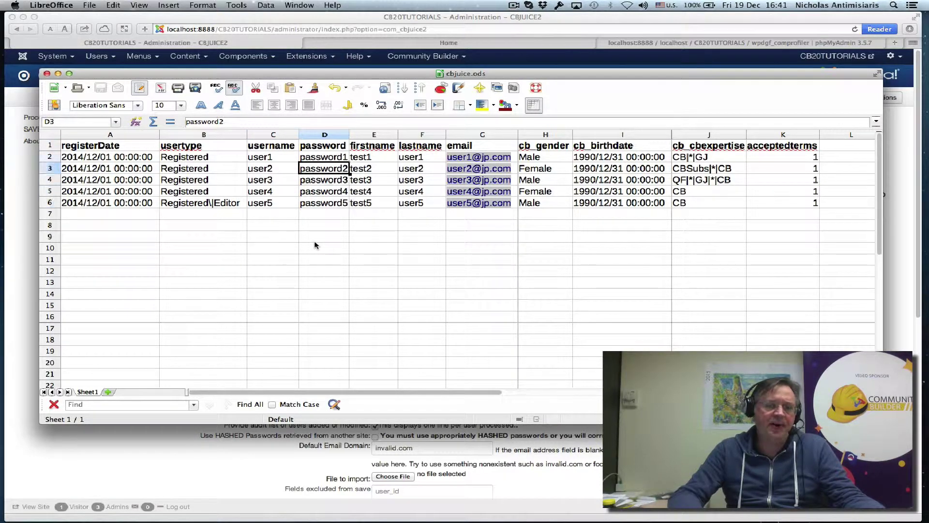
key("Up")
key("Up")
key("Down")
key("Down")
key("Down")
key("Down")
key("Down")
key("Down")
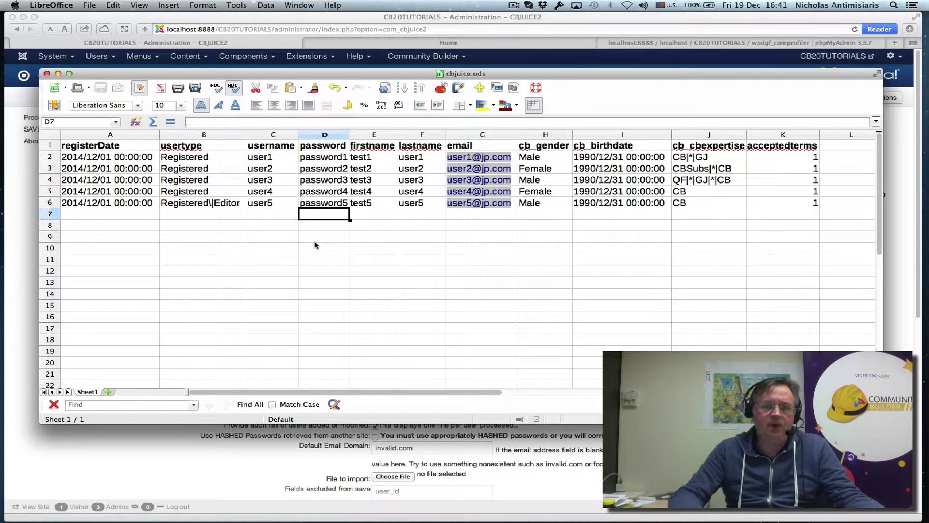
key("Up")
key("Up")
key("Up")
key("Up")
key("Up")
key("Up")
key("Down")
key("Down")
key("Down")
key("Down")
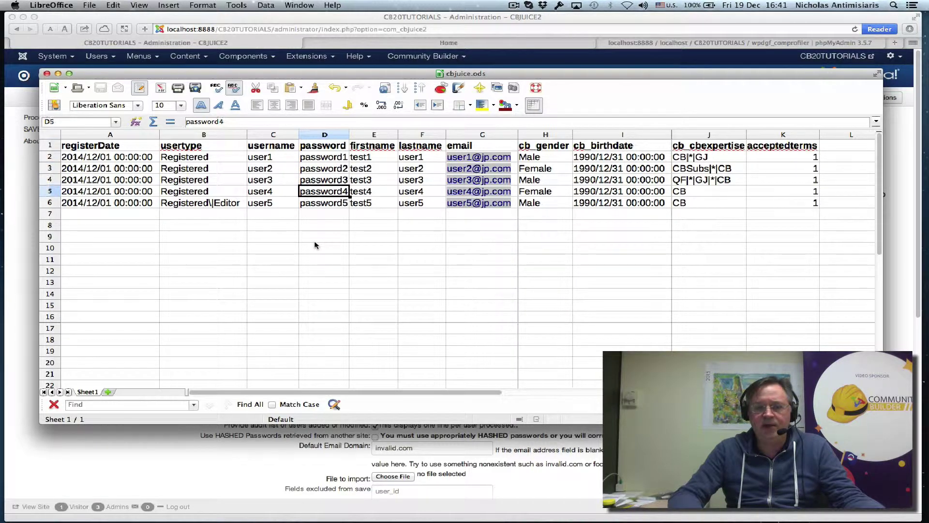
key("Down")
key("Up")
key("Up")
key("Up")
key("Up")
Check the firstname, lastname and email cells of the first user row.
key("Right")
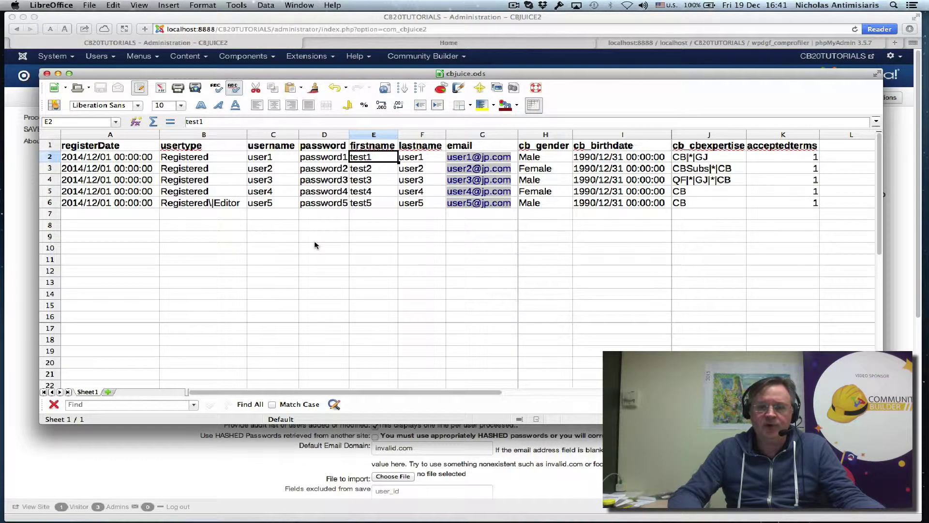
key("Right")
key("Right")
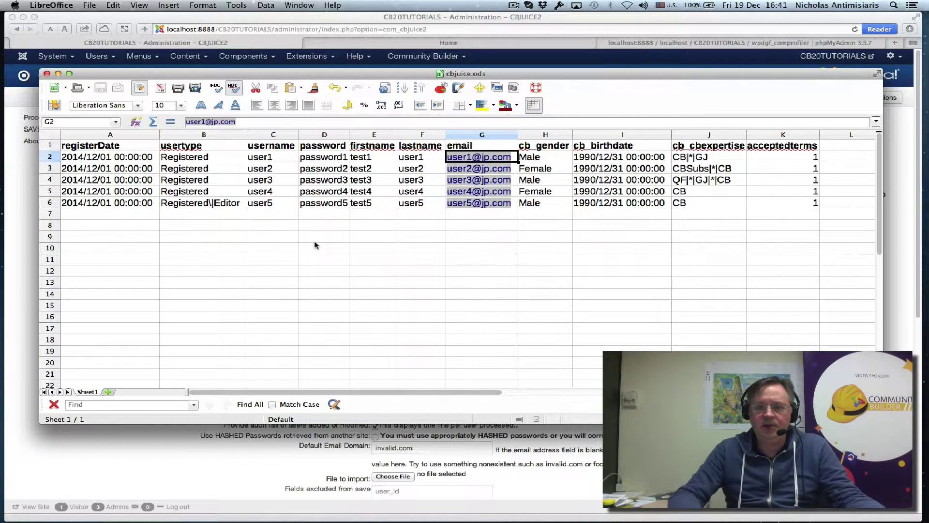
Review the cb_gender column's values across all user rows.
key("Right")
key("Down")
key("Down")
key("Down")
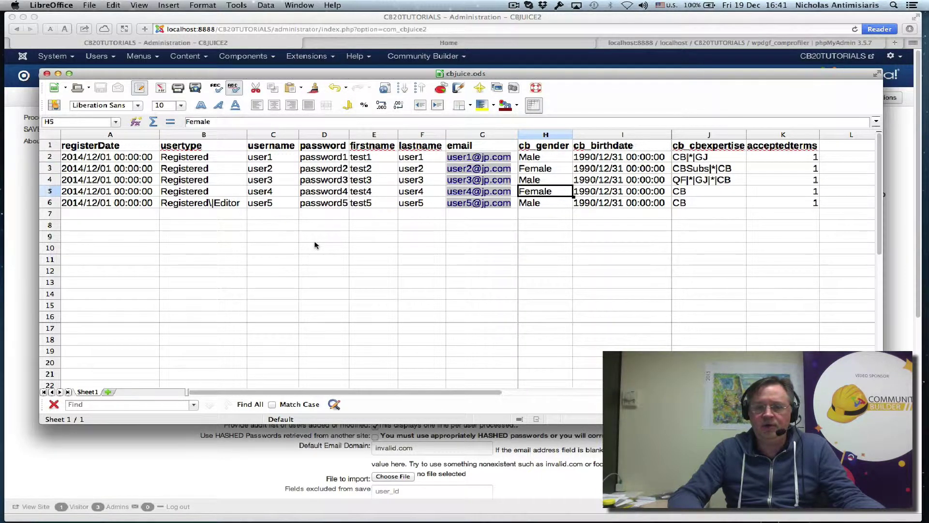
key("Down")
key("Up")
key("Up")
key("Up")
key("Up")
Check the date and time format of the cb_birthdate column's entries.
key("Right")
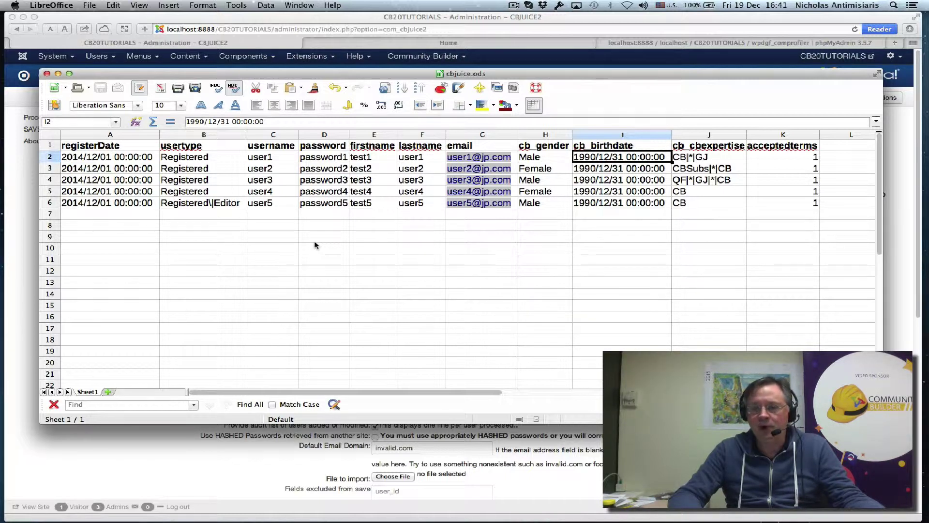
key("Down")
key("Down")
key("Down")
key("Up")
key("Up")
key("Up")
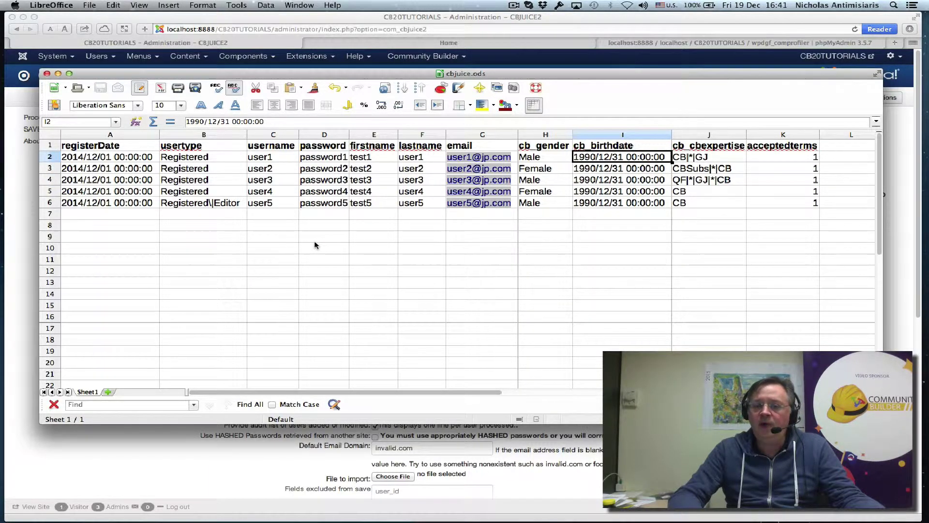
Inspect the multi-value format in the cb_cbexpertise column and the entries in the acceptedterms column.
key("Right")
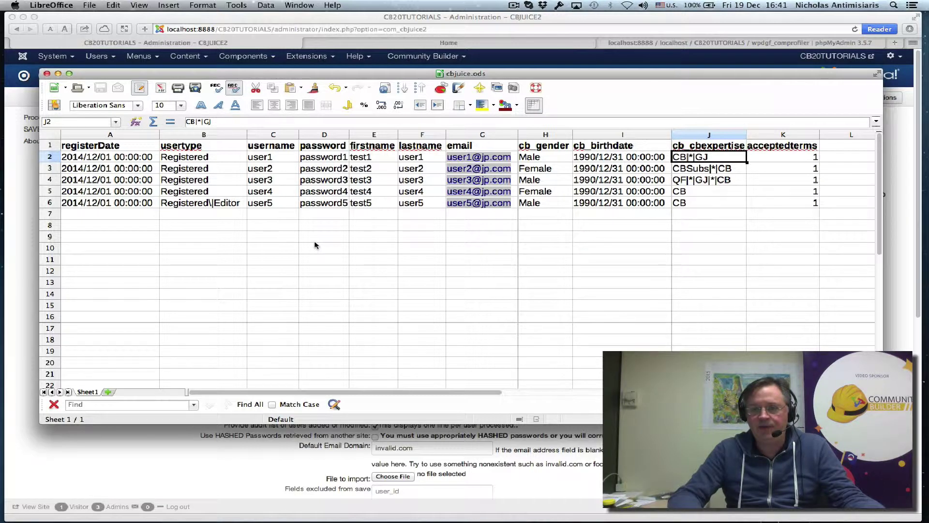
key("Right")
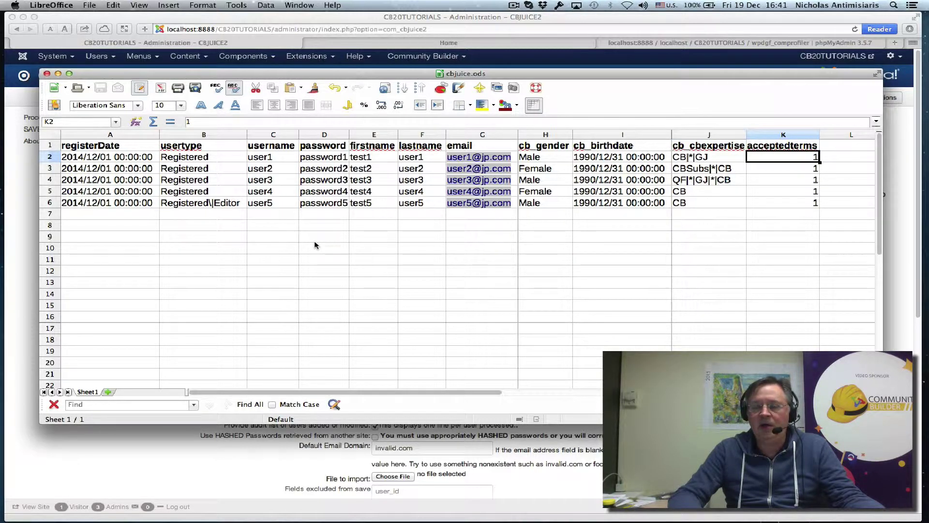
key("Down")
key("Down")
key("Up")
key("Up")
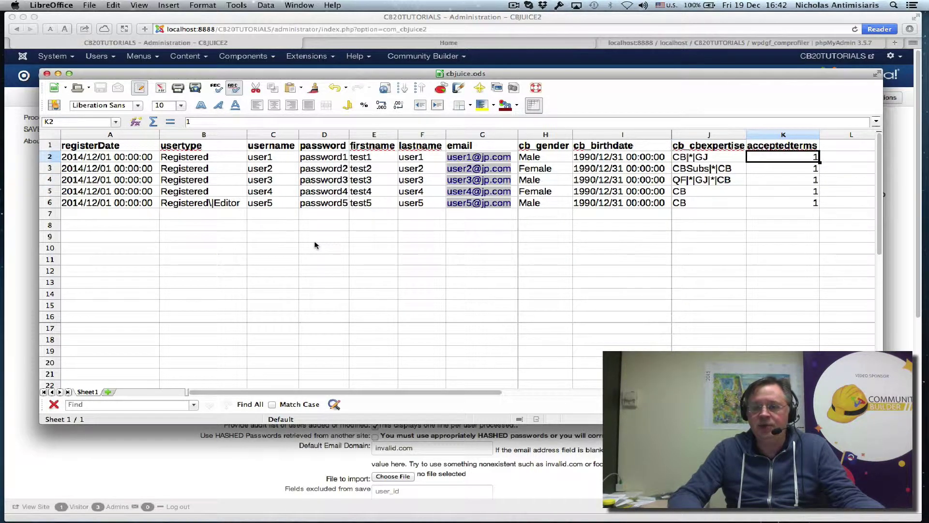
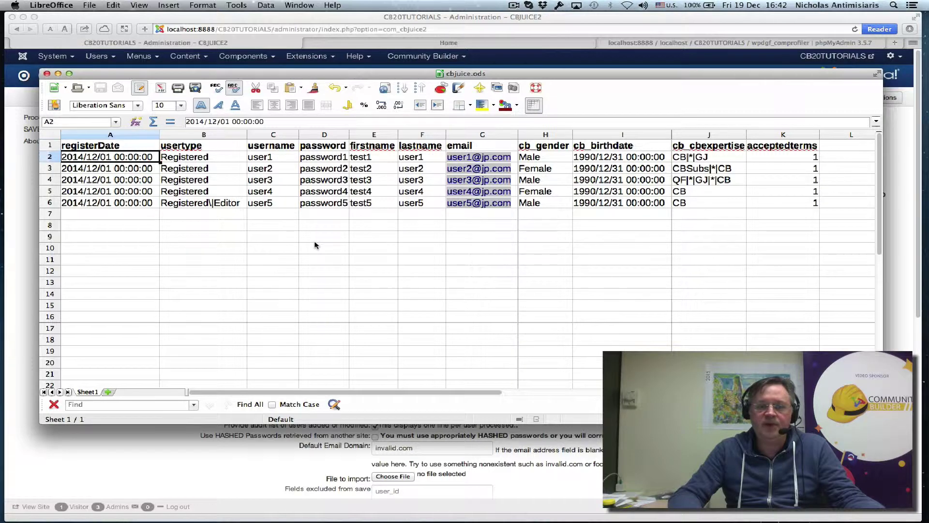
Review the registerDate column's date and time entries across all user rows.
key("Up")
key("Up")
key("Up")
key("Up")
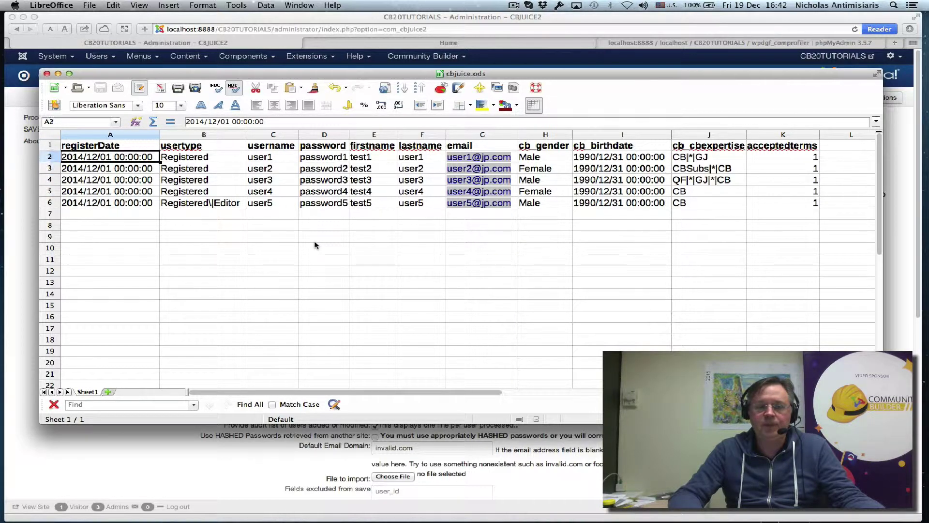
key("Down")
key("Down")
key("Down")
key("Down")
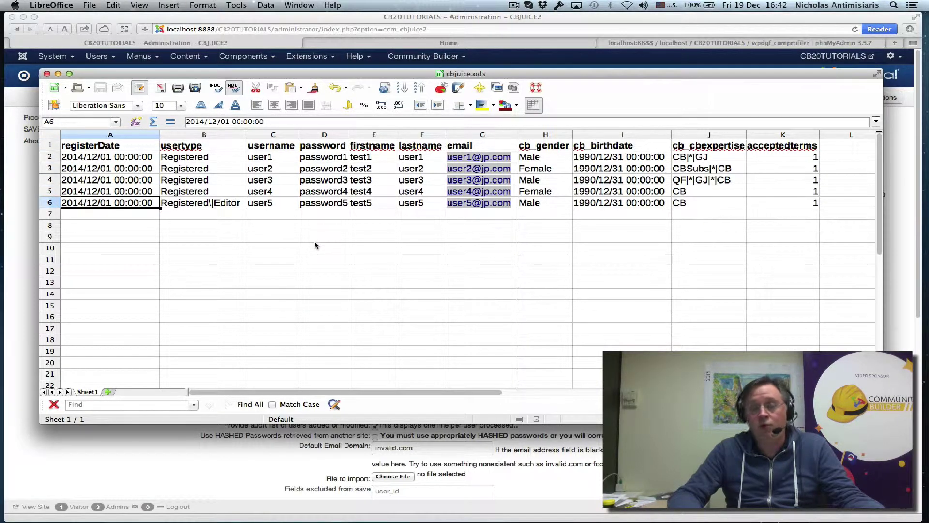
Check the email column's entries across the user rows.
key("Up")
key("Up")
key("Up")
key("Right")
key("Right")
key("Right")
key("Right")
key("Right")
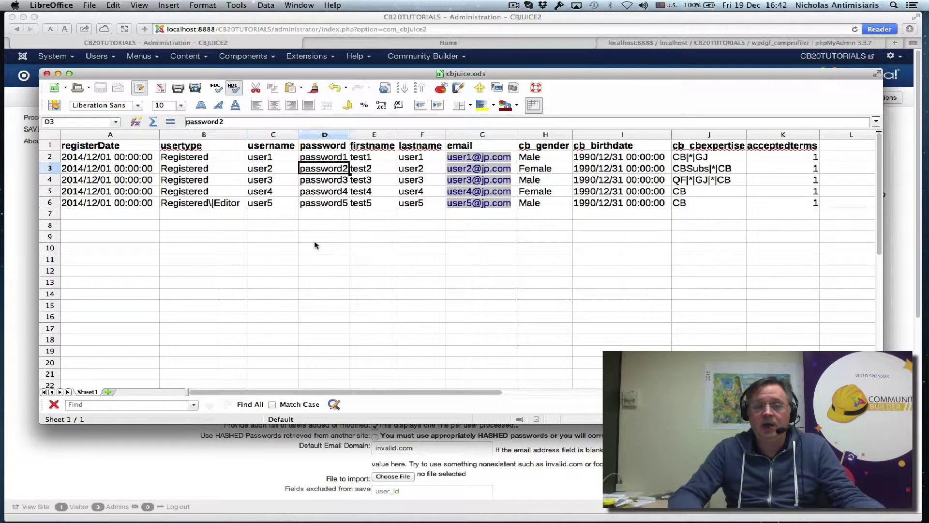
key("Right")
key("Up")
key("Down")
key("Down")
key("Down")
key("Down")
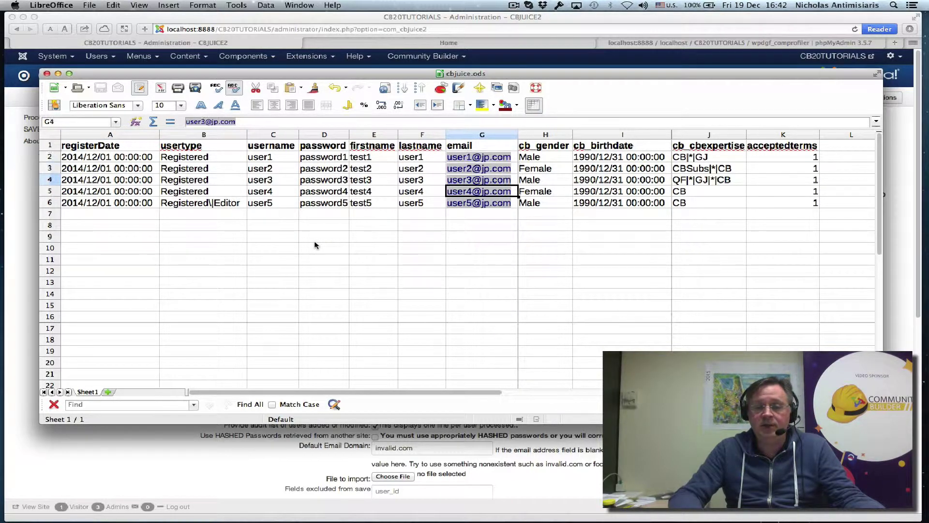
key("Up")
key("Up")
key("Up")
key("Up")
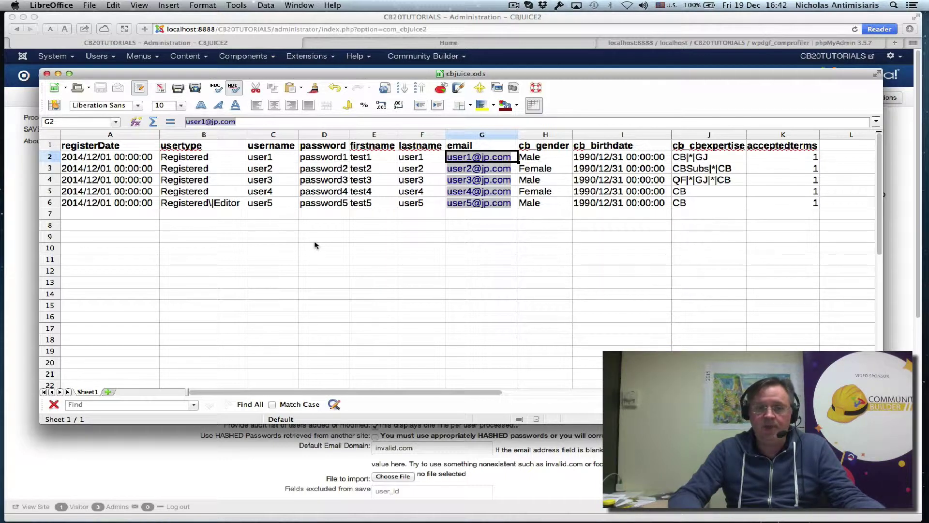
Check the username column's entries from the first to the last user row.
key("Left")
key("Left")
key("Left")
key("Left")
key("Down")
key("Down")
key("Down")
key("Down")
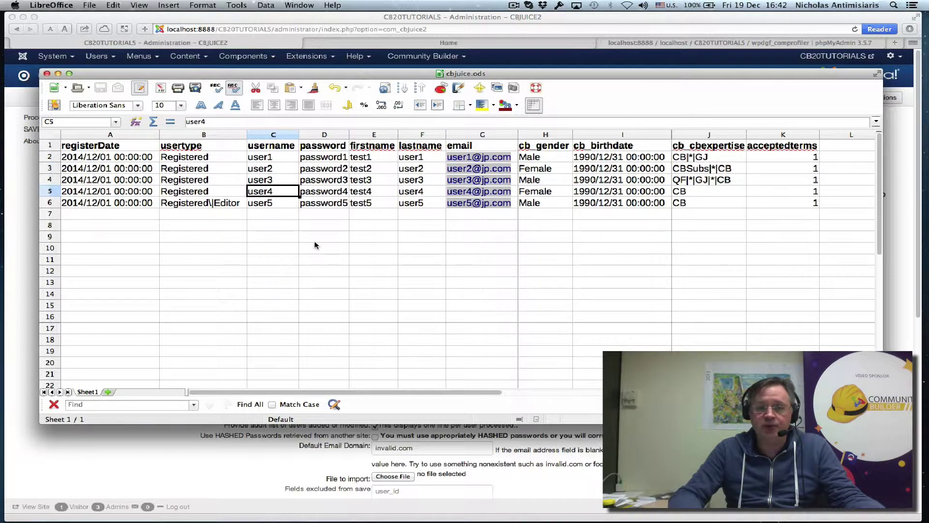
key("Up")
key("Up")
key("Up")
key("Up")
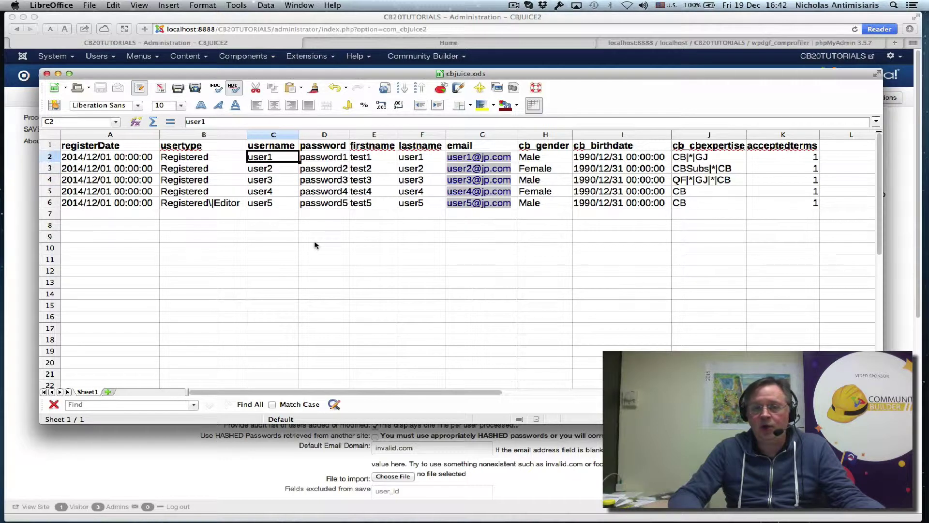
key("Down")
key("Down")
key("Down")
key("Down")
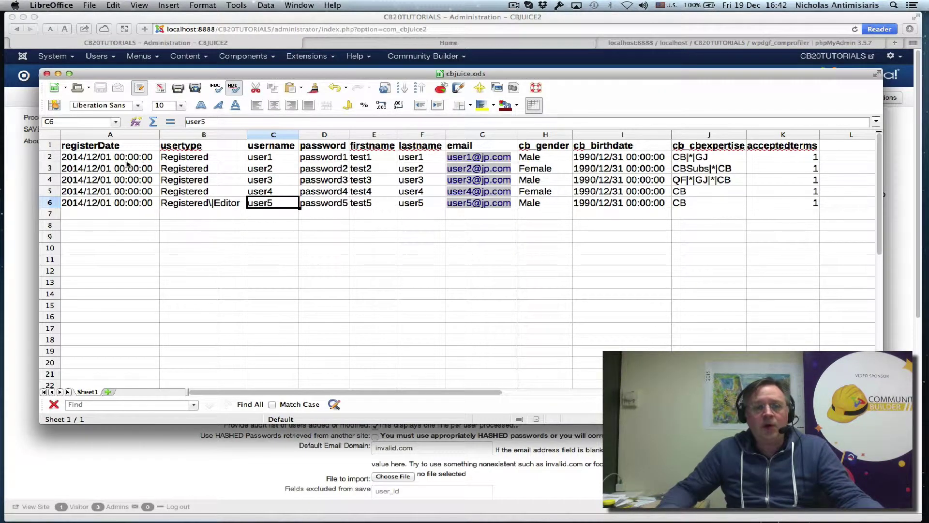
Compare the username, password and firstname column headings with the available fields list on the CBJUICE2 page.
left_click(273, 147)
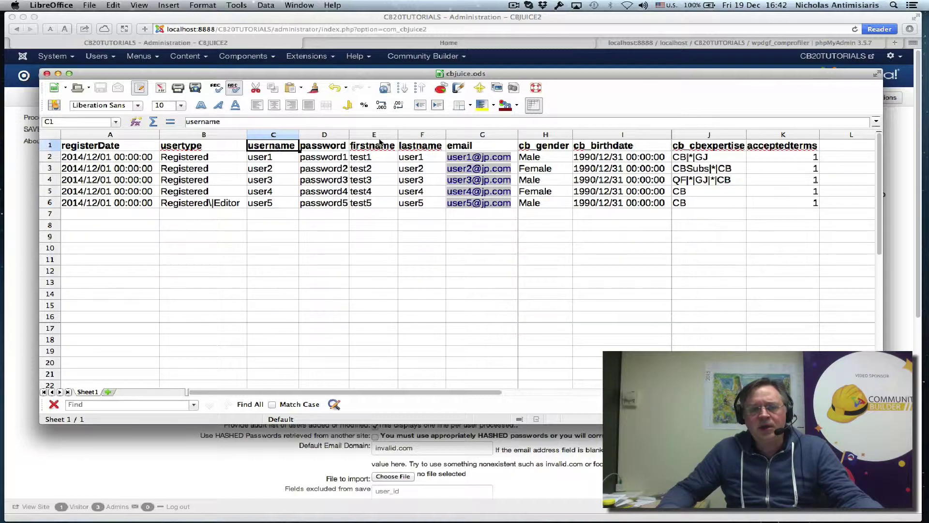
left_click(341, 146)
left_click(382, 147)
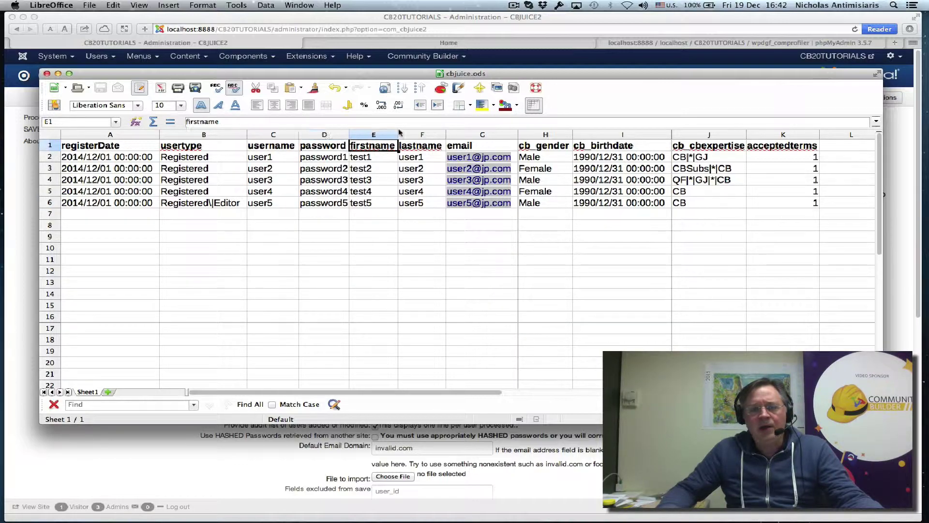
left_click_drag(441, 79, 438, 286)
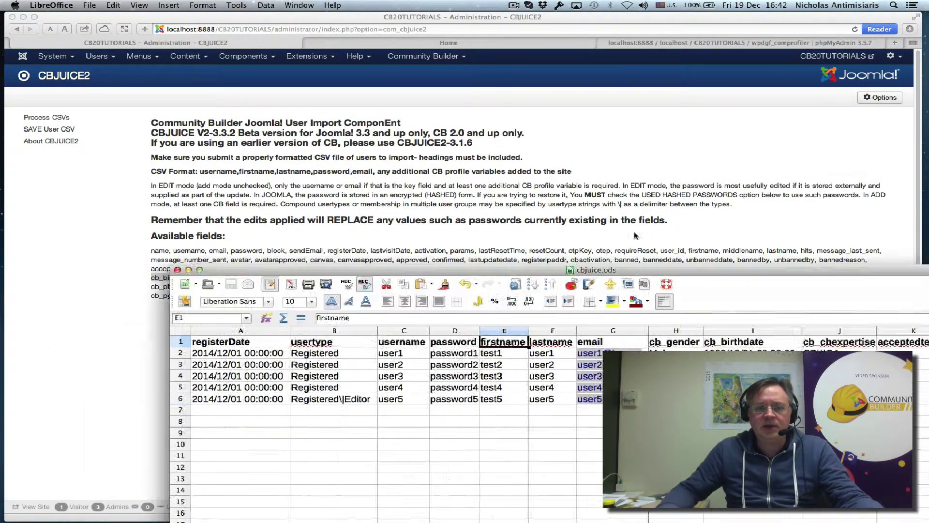
left_click(295, 255)
left_click_drag(209, 250, 459, 283)
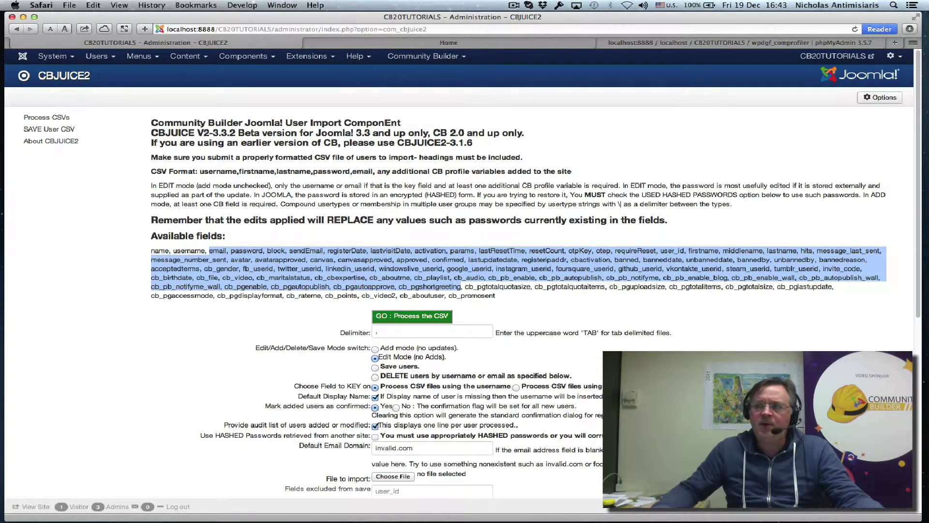
Return to the LibreOffice spreadsheet and set up a save copy as Text CSV named cbjuice-import.csv in the VIDEOBLOG folder.
key("super+Tab")
left_click_drag(725, 140, 417, 91)
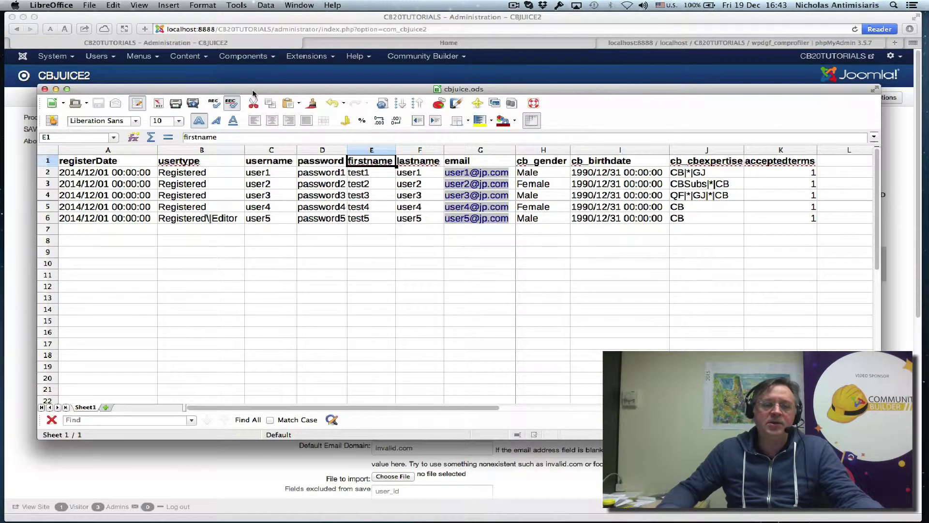
left_click(90, 6)
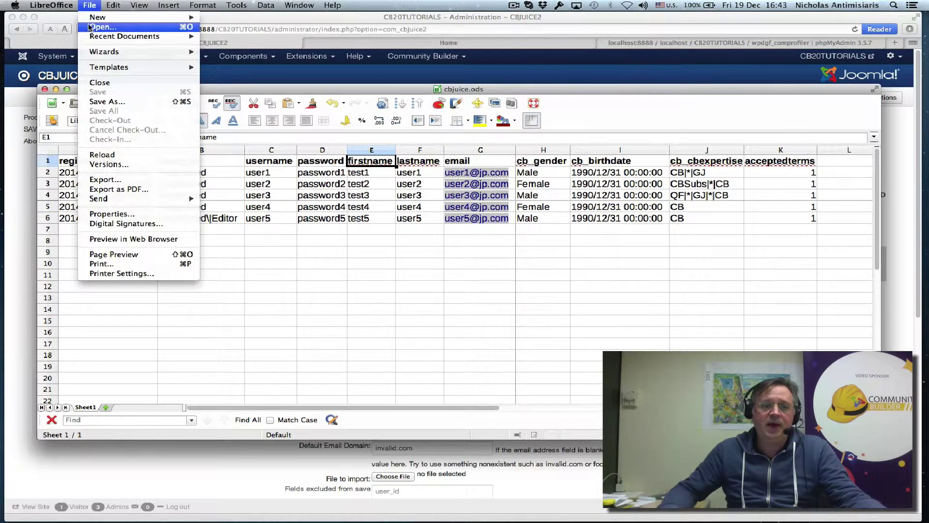
left_click(117, 103)
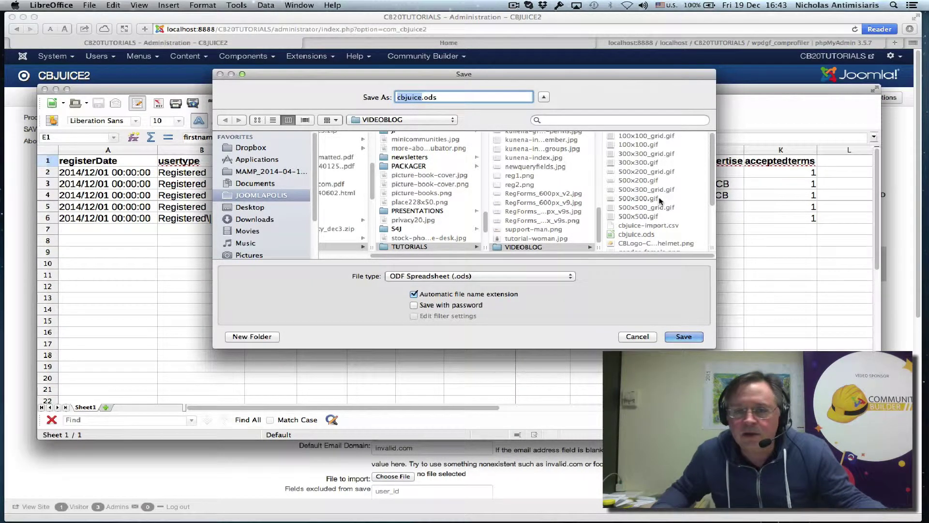
left_click(502, 277)
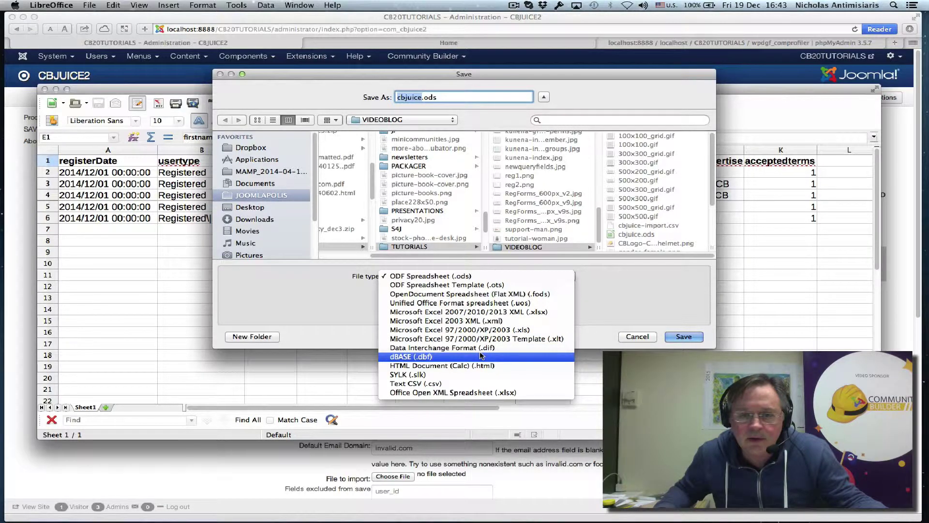
left_click(471, 385)
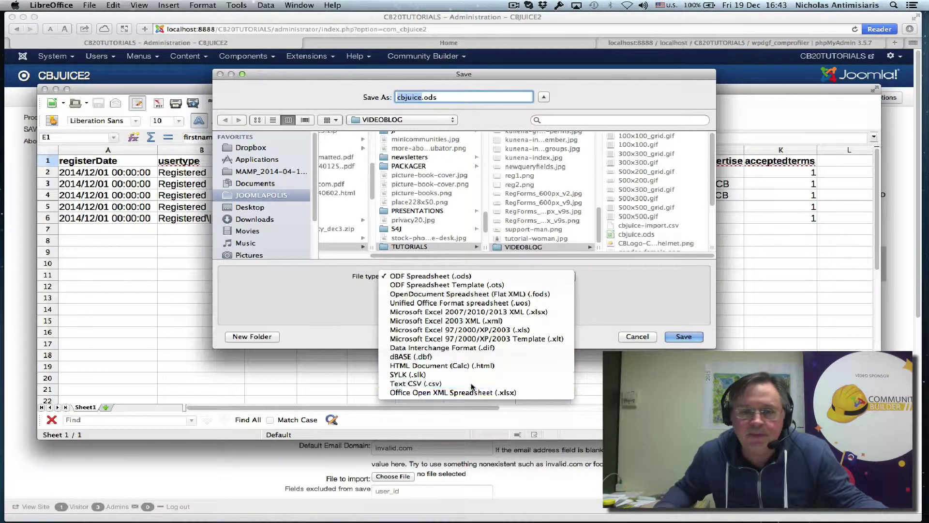
left_click(640, 227)
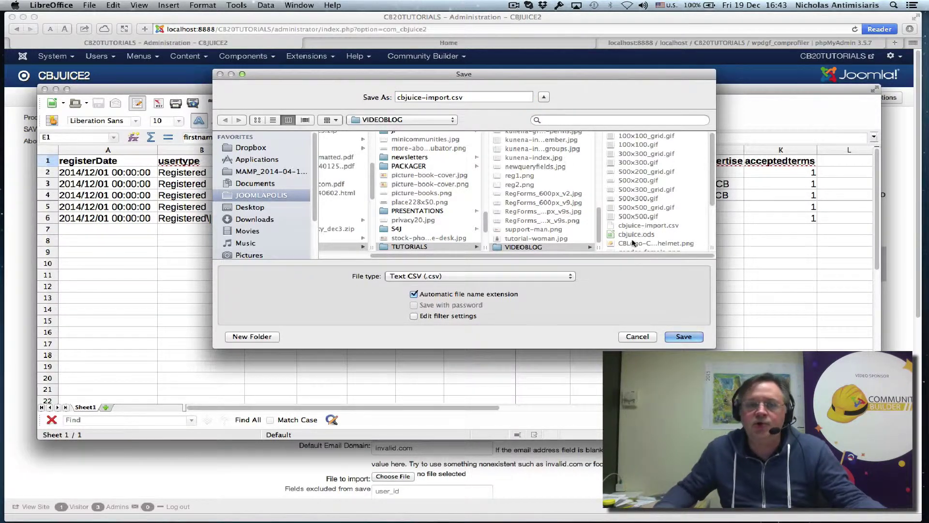
Save over the existing cbjuice-import.csv, keeping Text CSV format with the Unicode (UTF-8) character set and comma field delimiter.
left_click(682, 337)
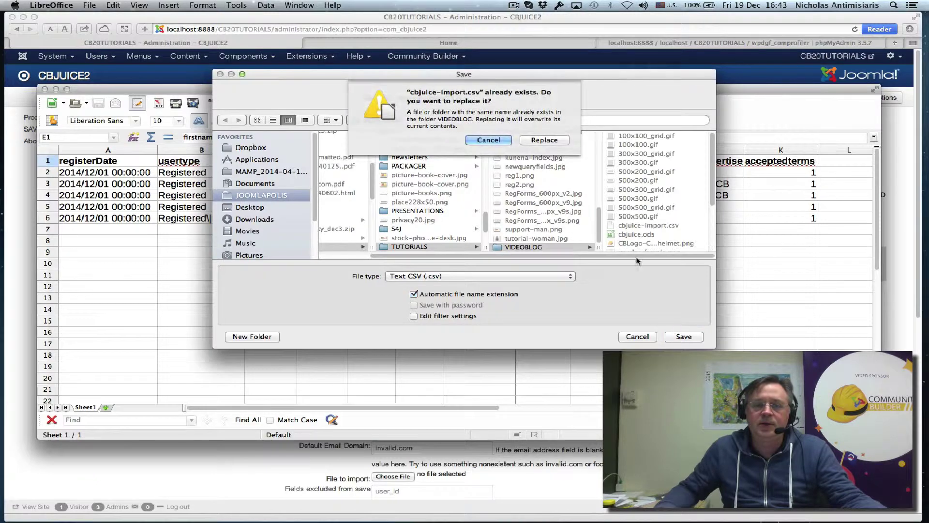
left_click(542, 132)
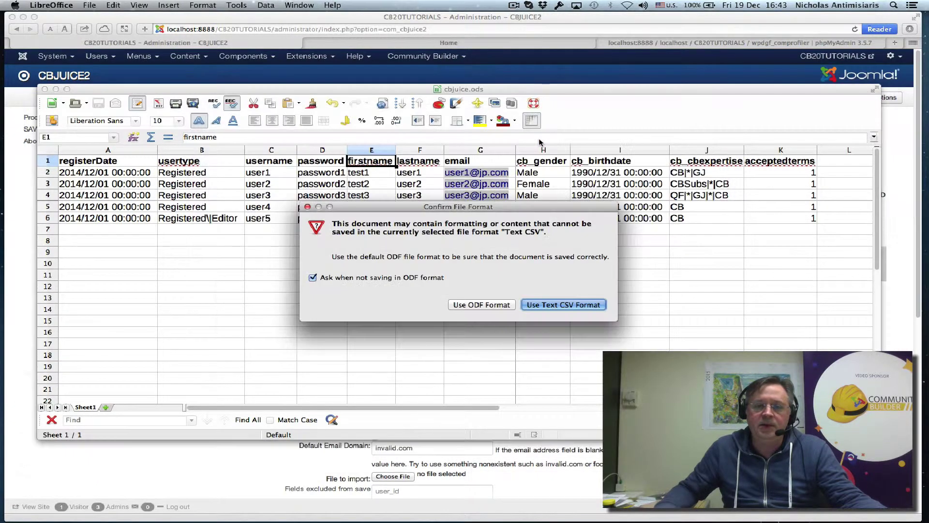
left_click(566, 305)
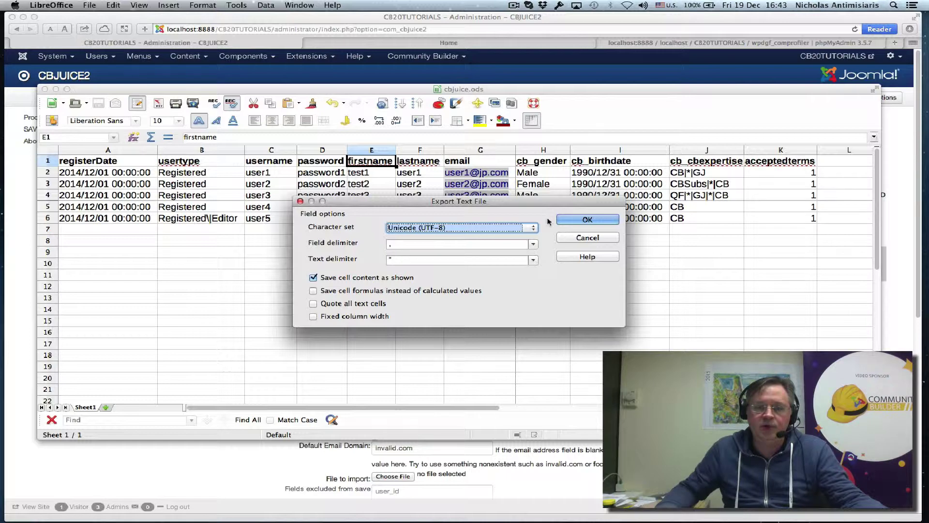
left_click(586, 220)
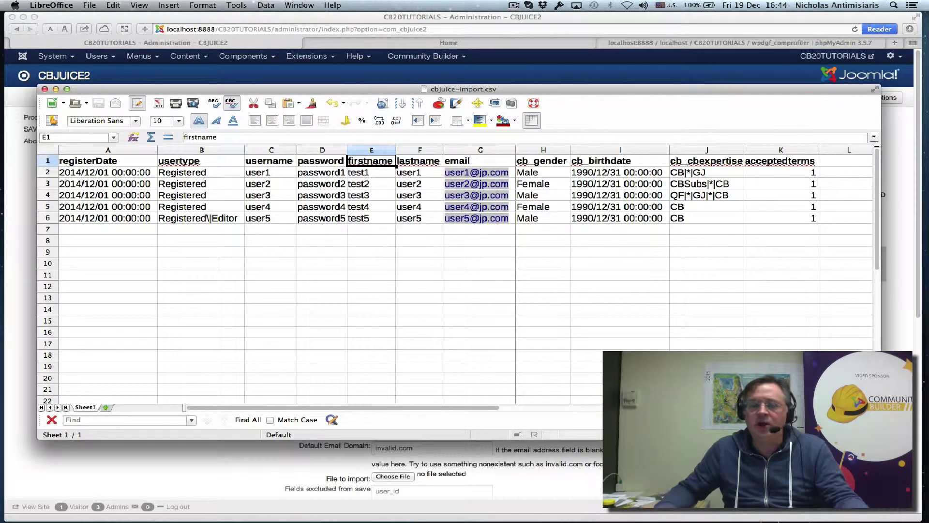
Inspect the raw comma-separated lines of cbjuice-import.csv in a widened TextEdit window, and close the file.
key("super+Tab")
key("super+Tab")
key("super+Tab")
key("super+Tab")
key("super+Tab")
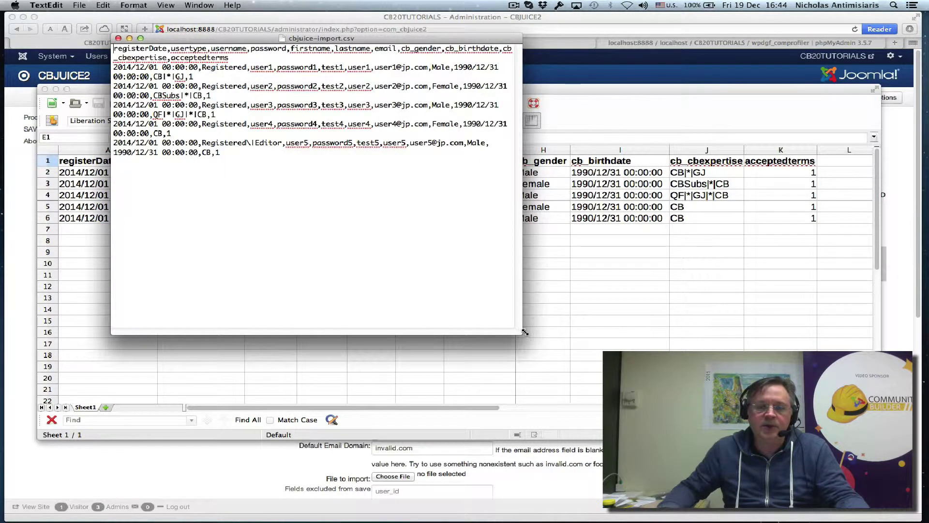
left_click_drag(520, 333, 811, 369)
left_click_drag(606, 41, 587, 108)
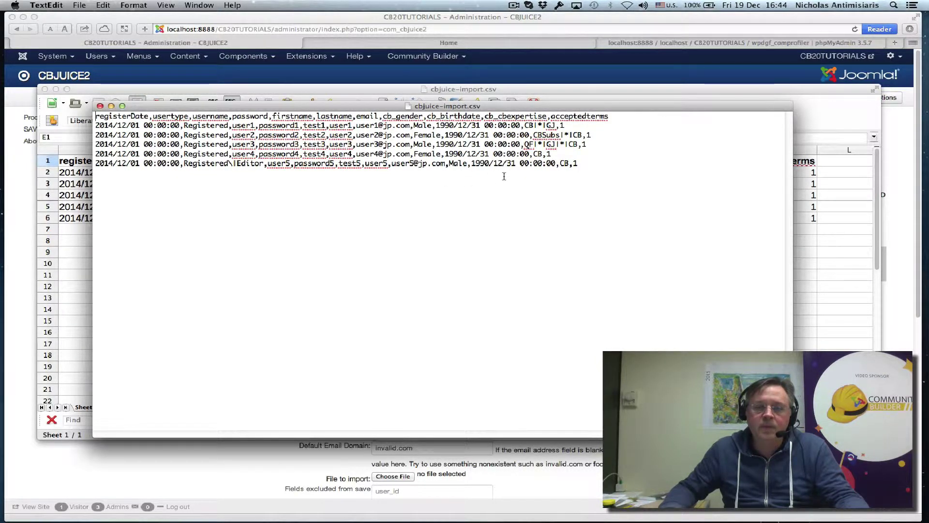
key("super+w")
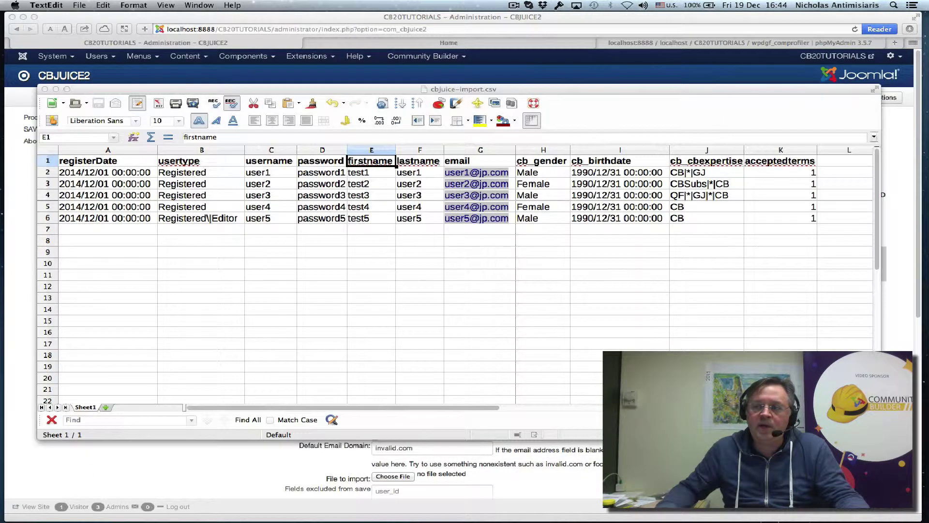
Switch to the CBJUICE2 page in Safari and set the processing mode to Add mode (no updates).
left_click(26, 188)
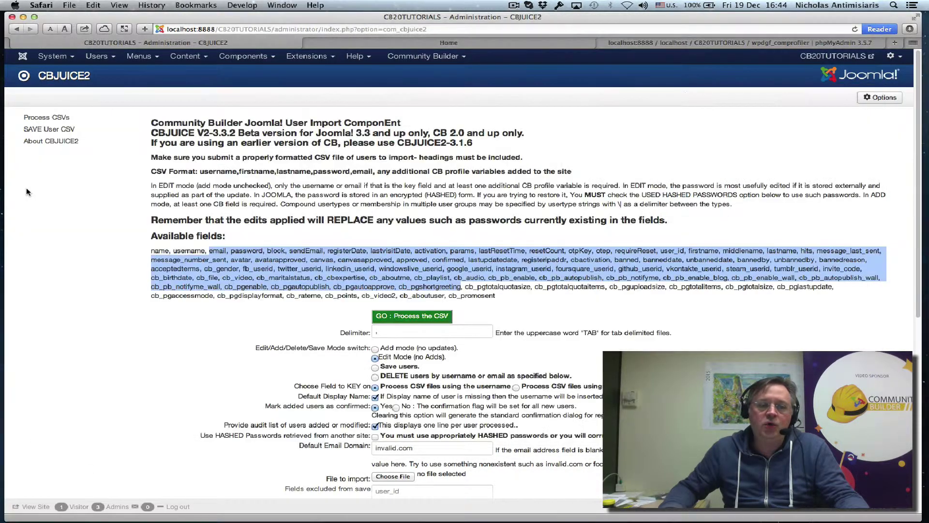
left_click(316, 196)
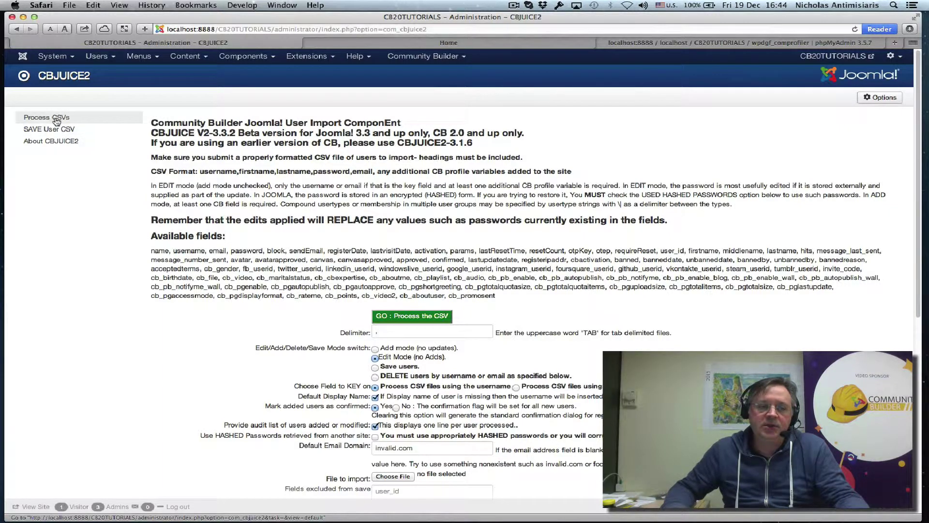
scroll(443, 280, "down", 5)
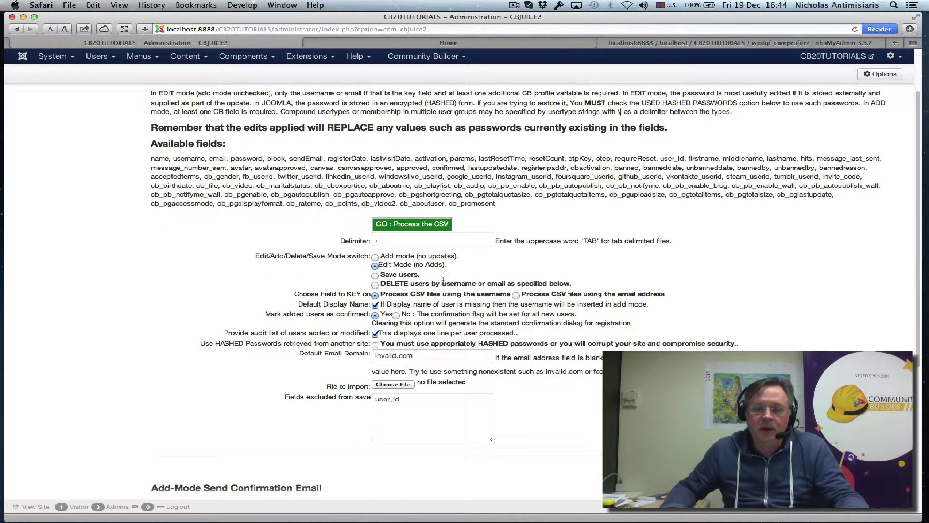
left_click(375, 257)
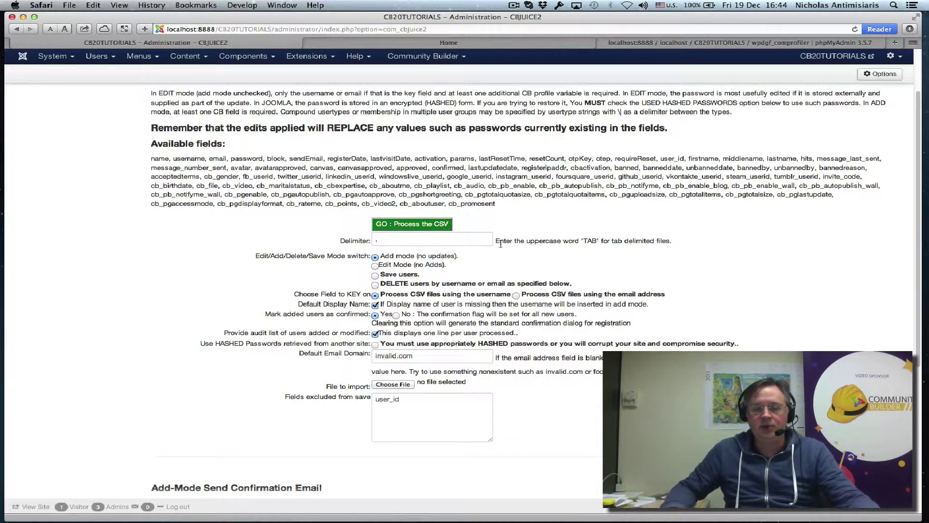
Choose cbjuice-import.csv from the JOOMLAPOLIS > OPS > TUTORIALS > VIDEOBLOG folder as the CBJUICE2 file to import.
scroll(455, 271, "down", 2)
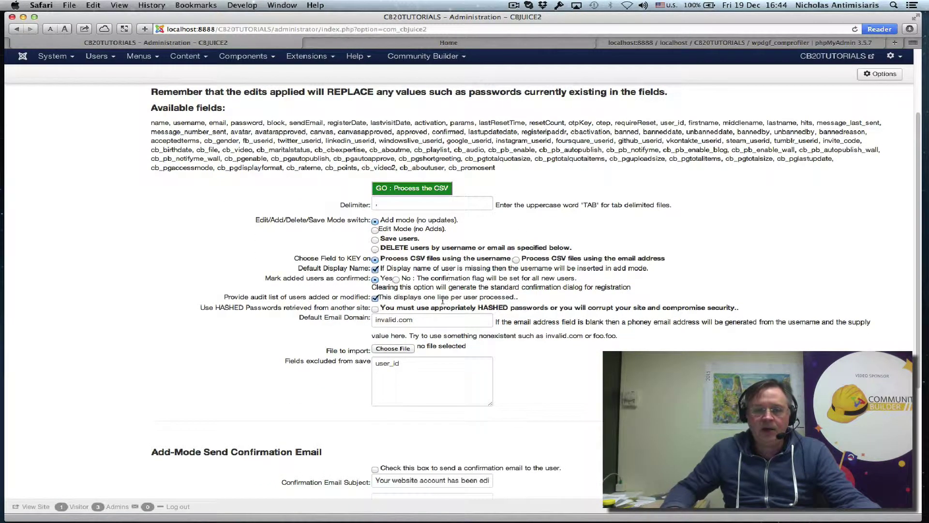
left_click(396, 349)
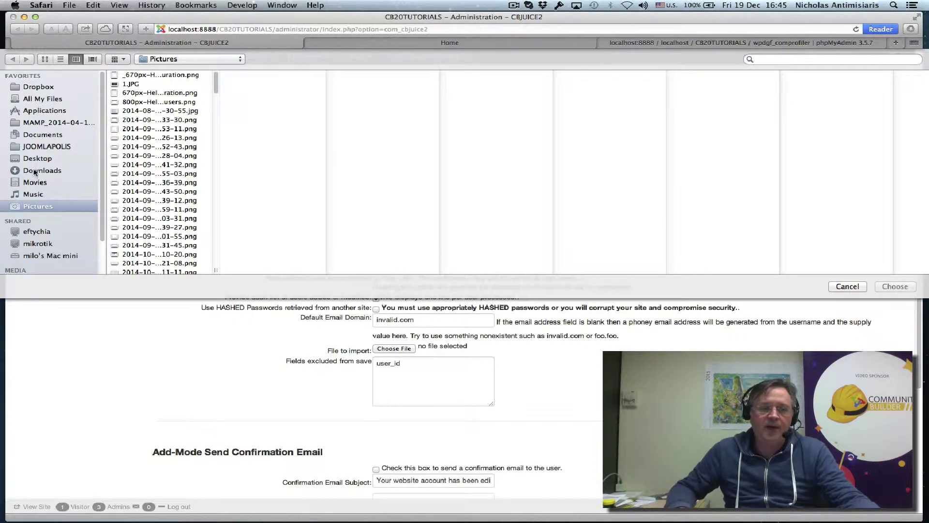
left_click(42, 148)
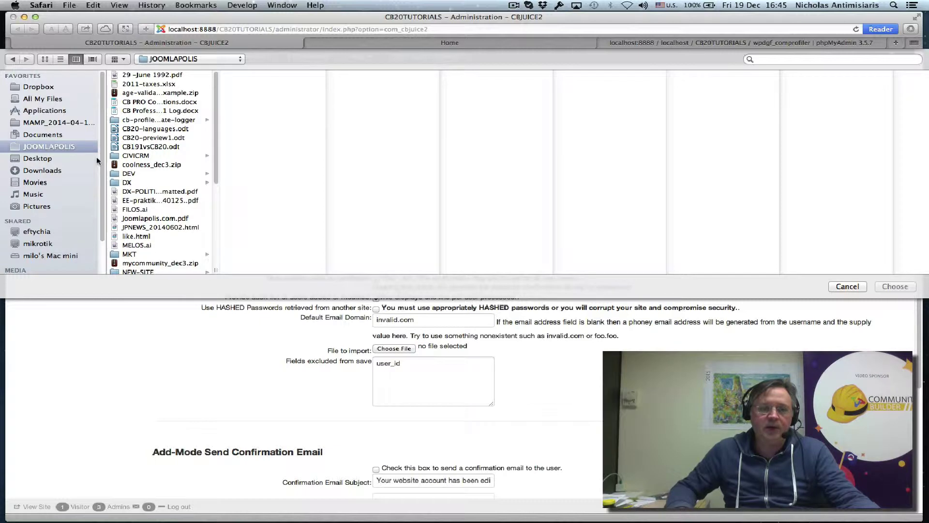
scroll(133, 203, "down", 3)
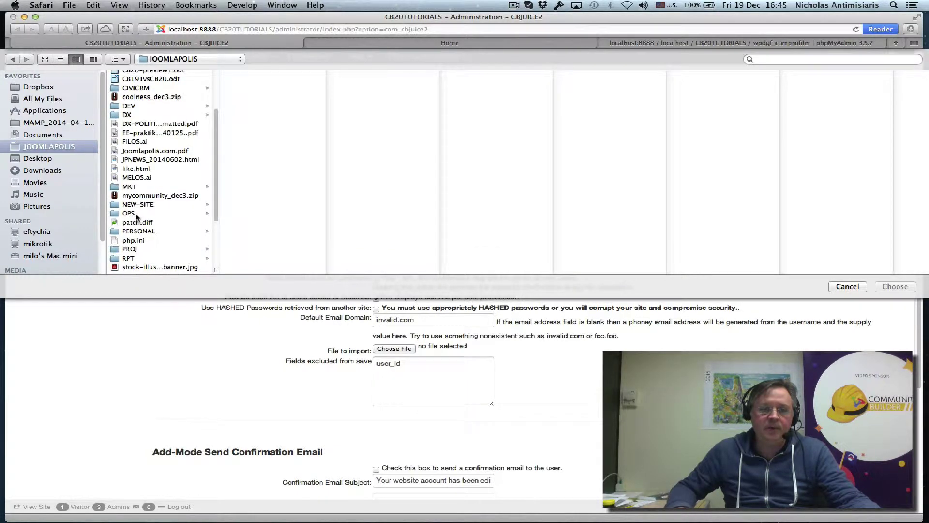
left_click(137, 215)
scroll(271, 220, "down", 10)
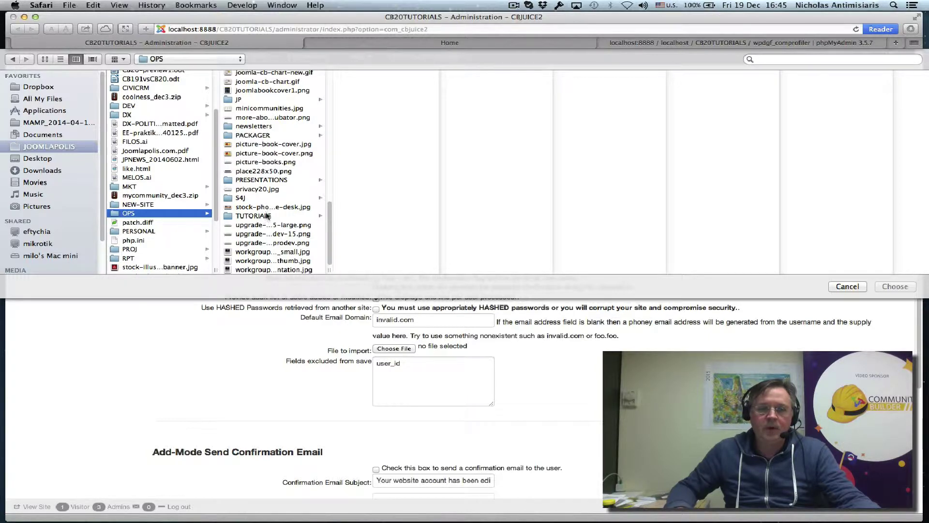
left_click(268, 216)
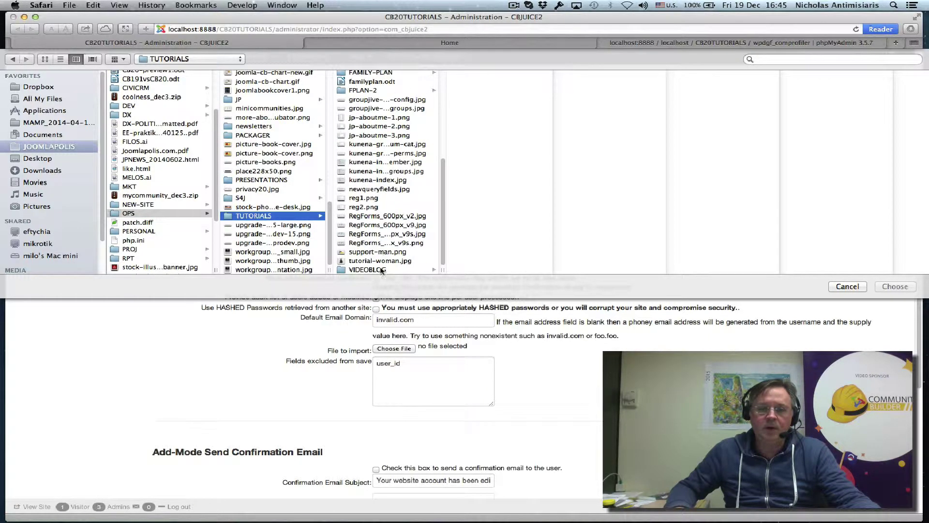
left_click(382, 270)
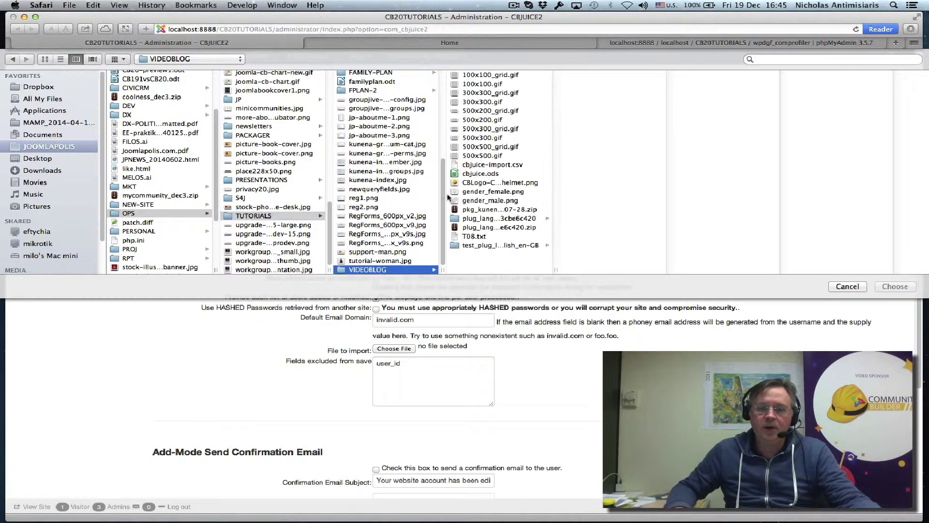
double_click(487, 165)
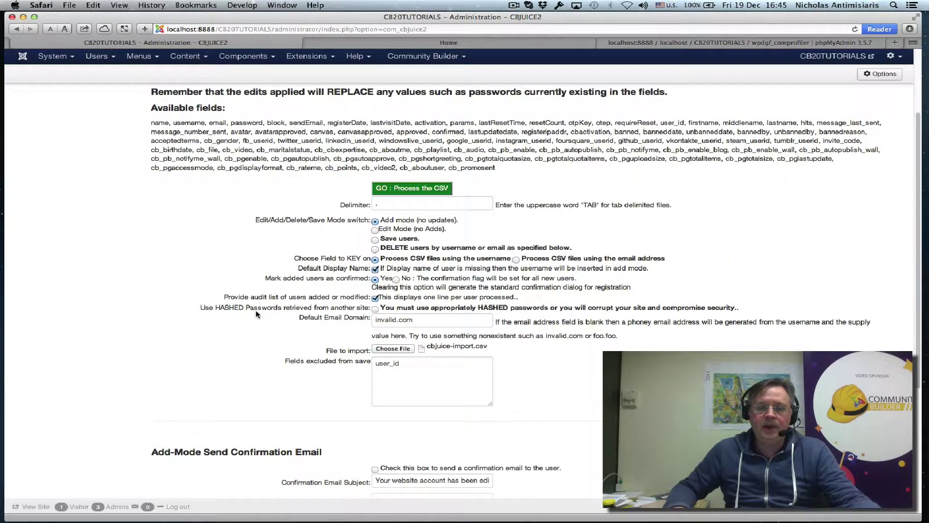
scroll(256, 313, "down", 3)
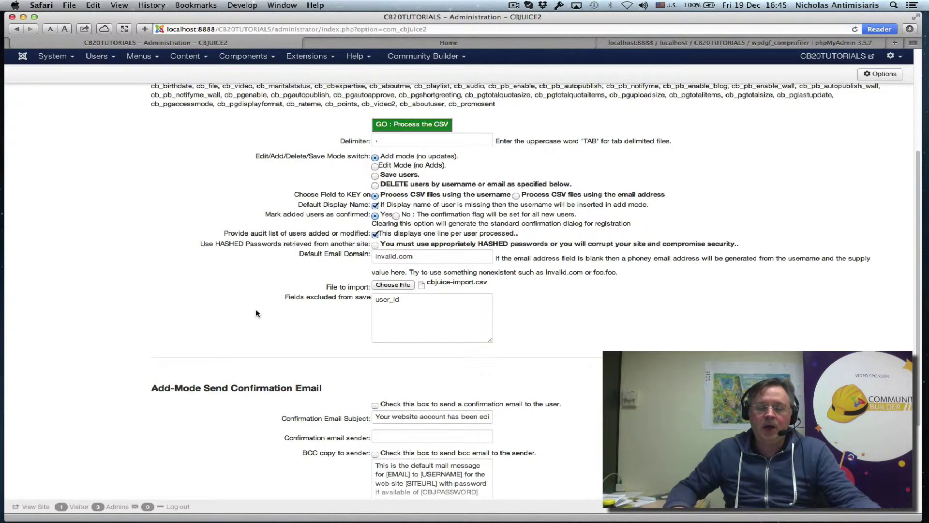
scroll(255, 309, "up", 4)
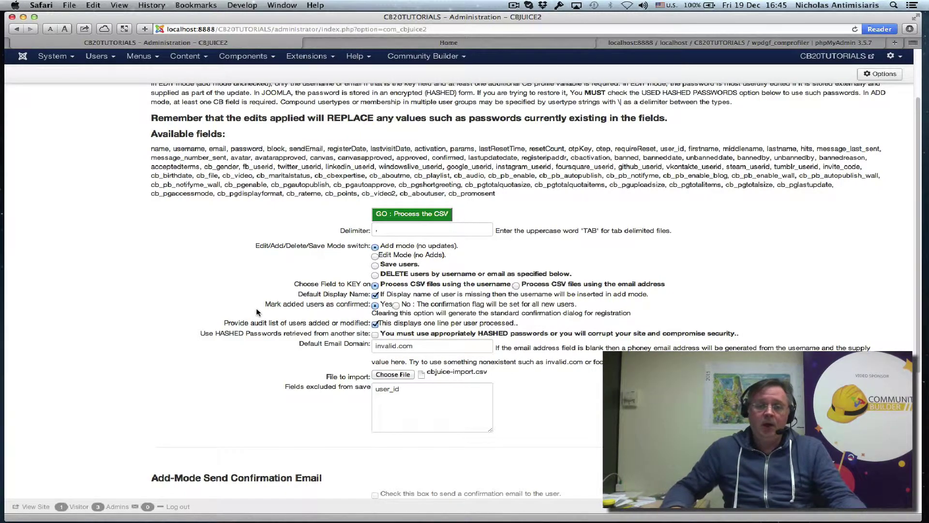
Load the Joomla administration in the browser tab showing the site's home page and open the Plugin Manager.
left_click(472, 43)
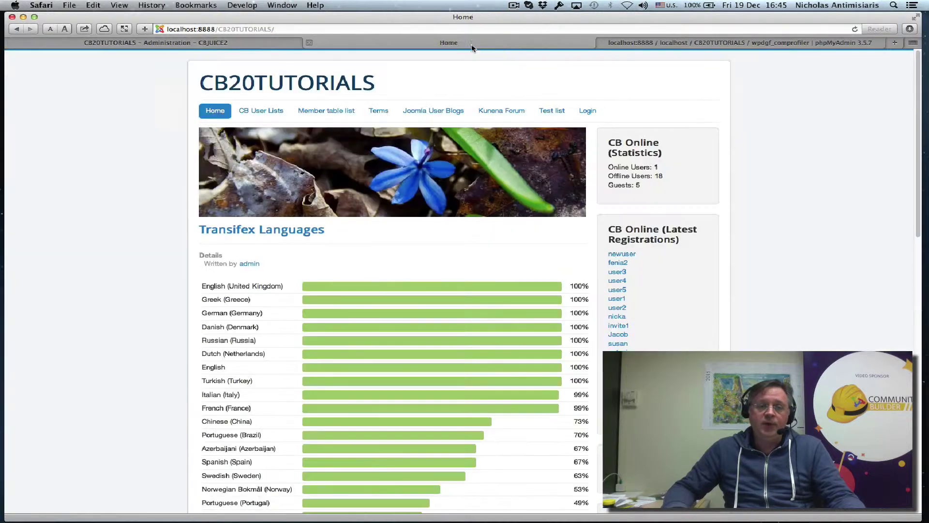
left_click(310, 30)
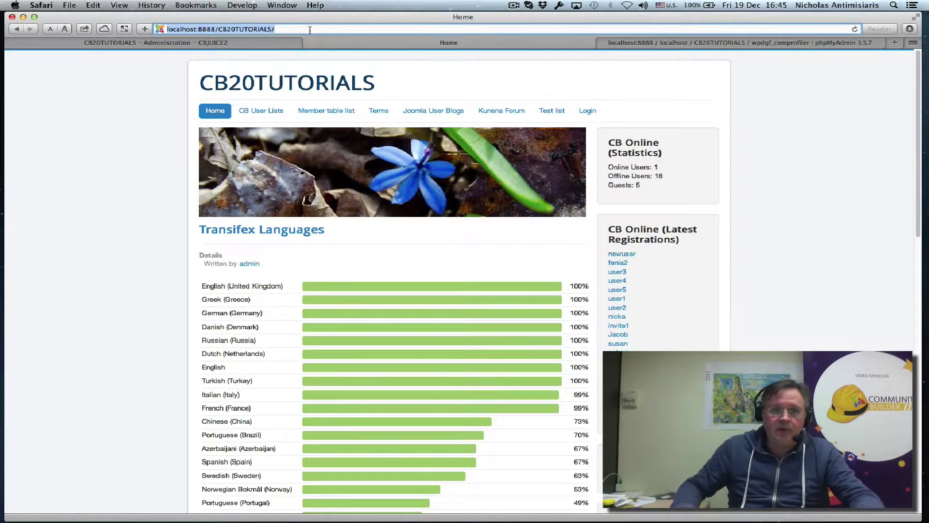
left_click(310, 30)
type("adm")
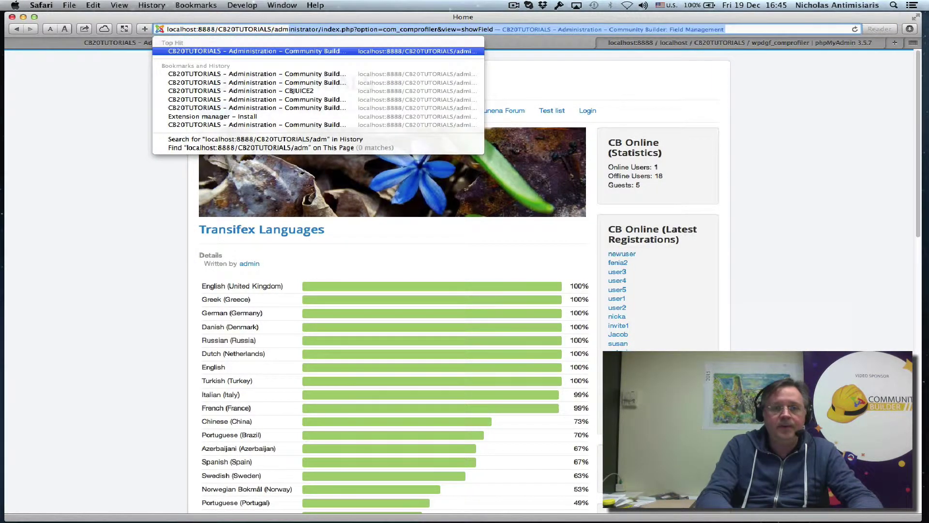
key("Return")
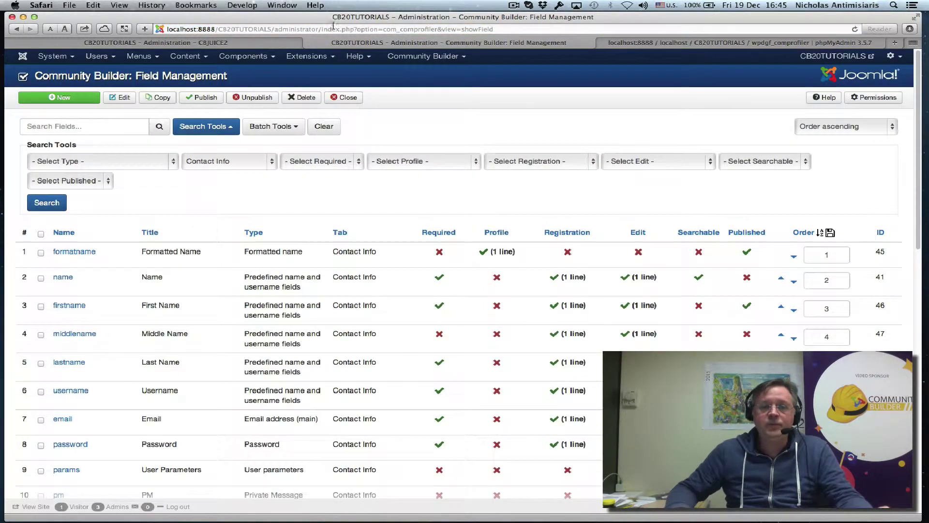
left_click(311, 56)
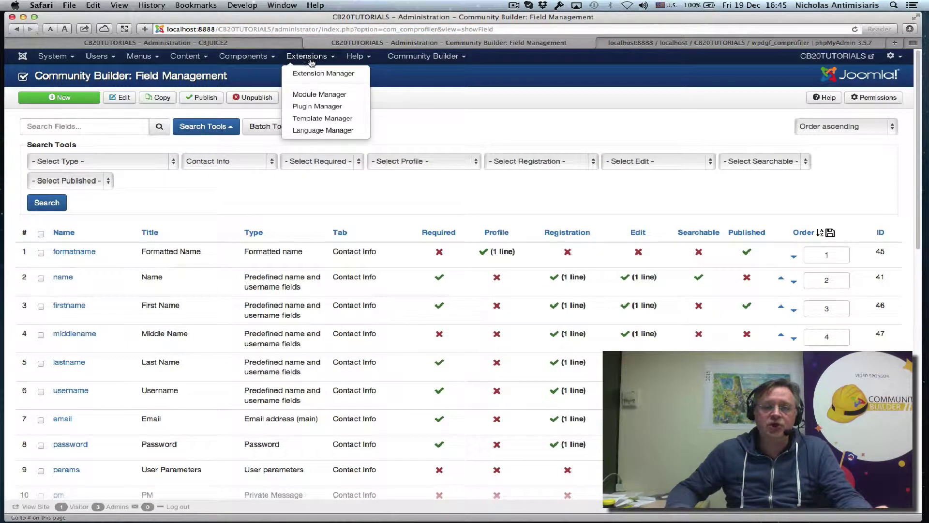
left_click(315, 106)
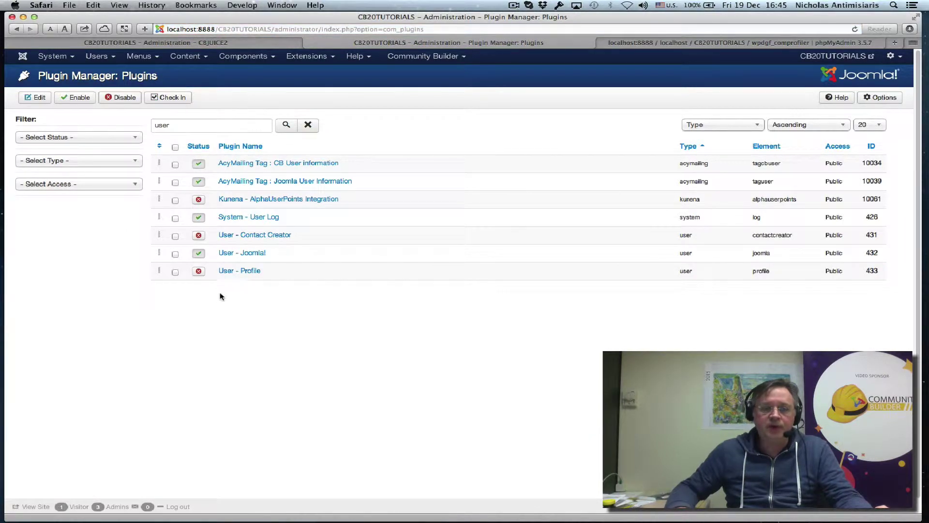
Set Notification Mail to User to No in the User - Joomla! plugin, then save and close it.
left_click(231, 254)
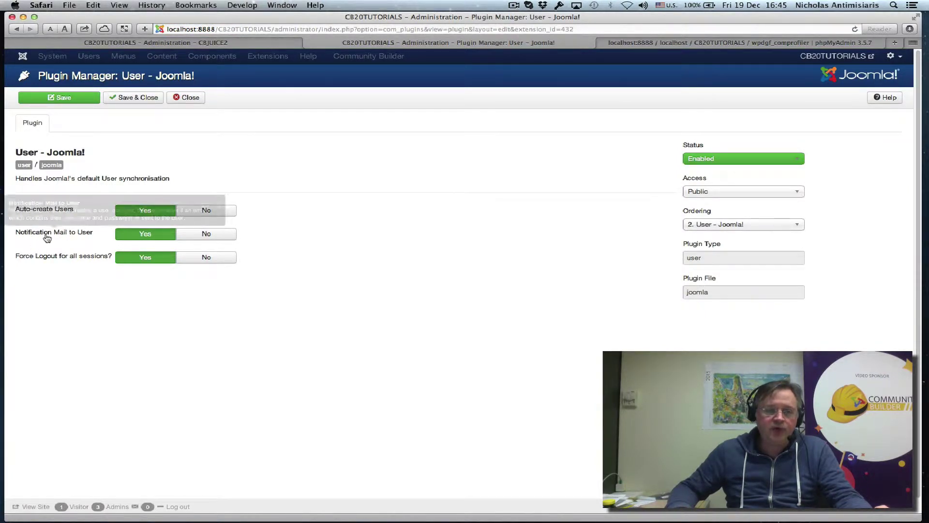
left_click(206, 235)
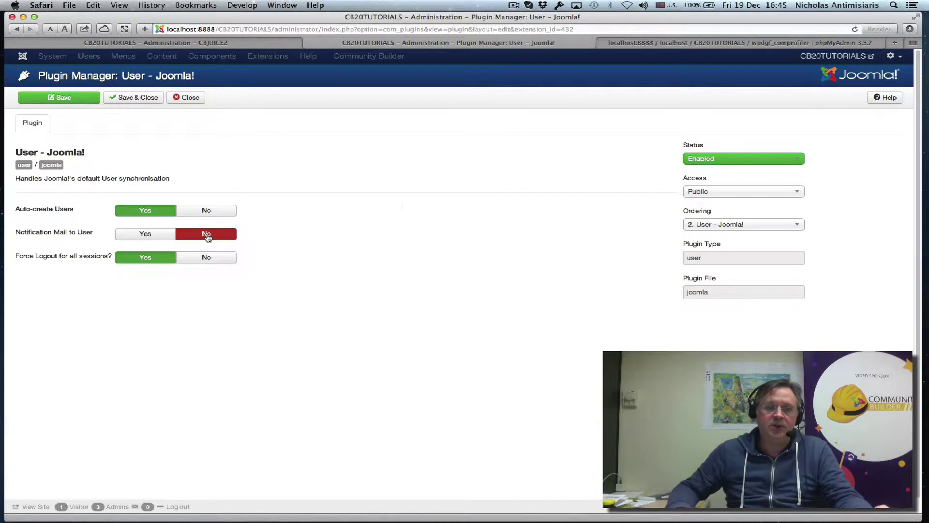
left_click(132, 99)
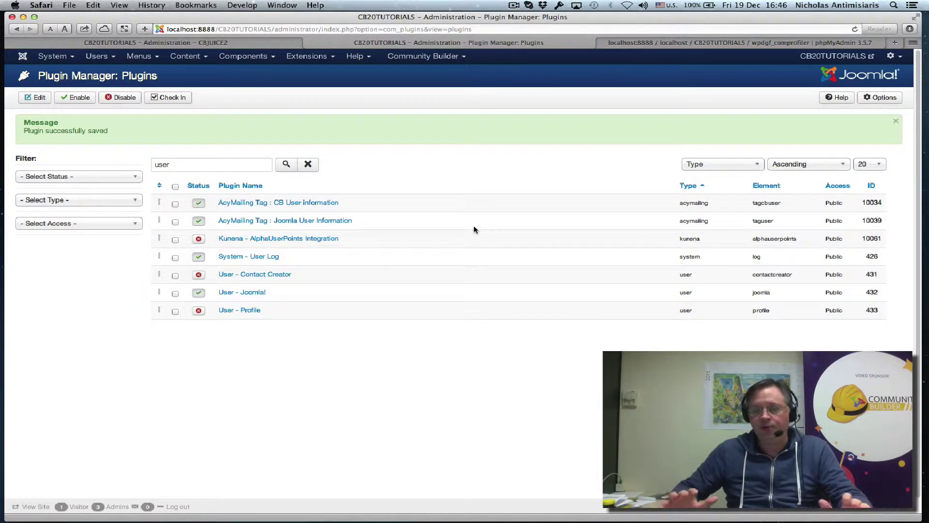
Return to the CBJUICE2 page and review the Add-Mode Send Confirmation Email settings, including the [CBJPASSWORD] placeholder in the default email text.
left_click(169, 44)
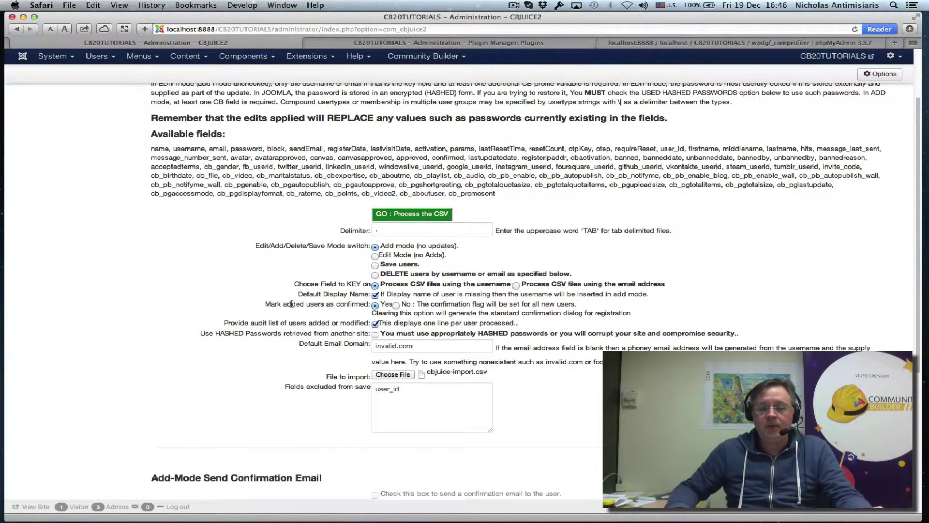
scroll(292, 304, "down", 5)
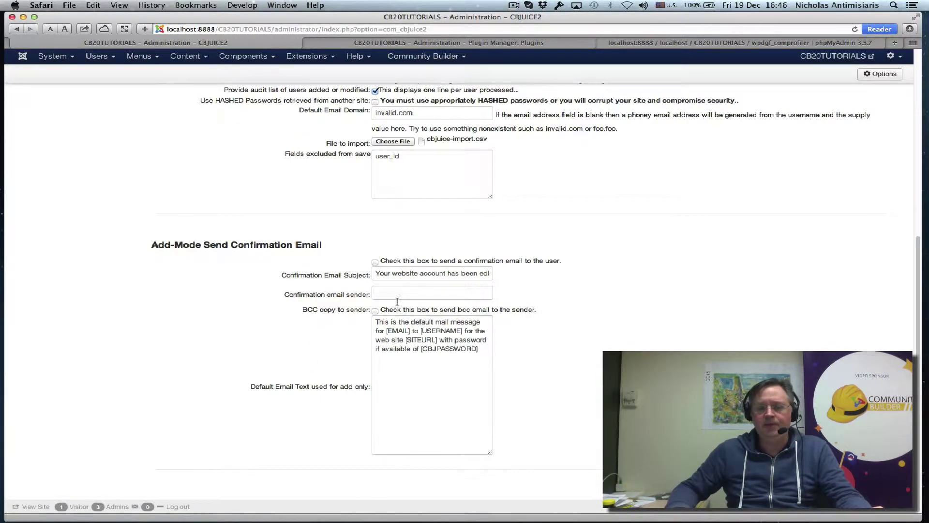
triple_click(435, 344)
double_click(431, 346)
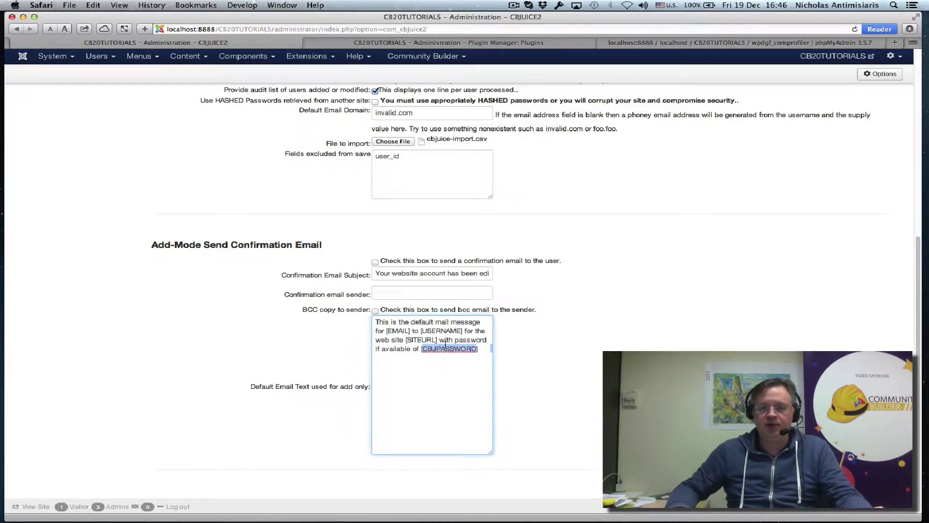
left_click(451, 343)
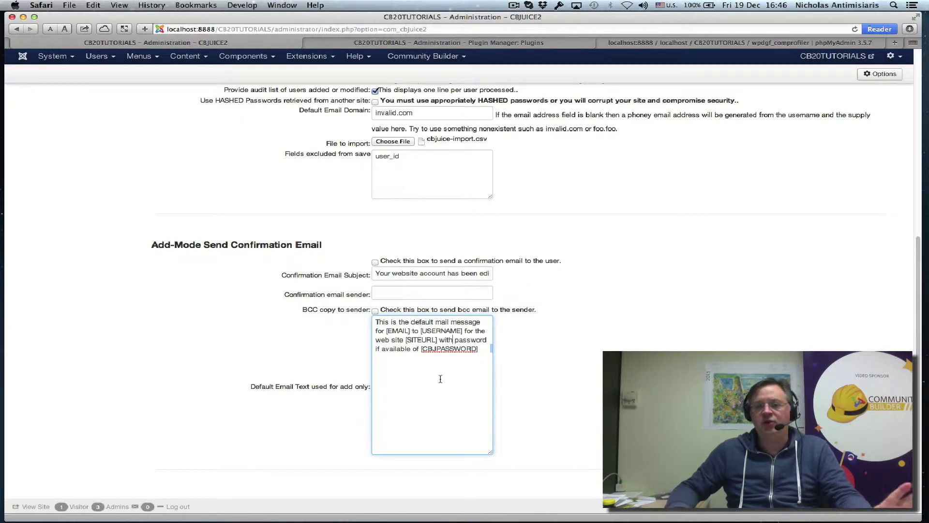
scroll(507, 365, "up", 5)
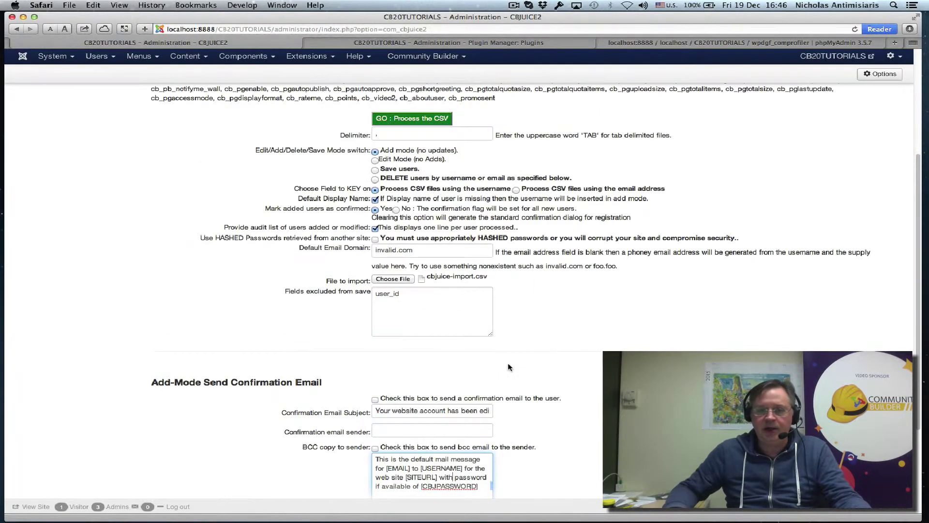
scroll(507, 367, "up", 1)
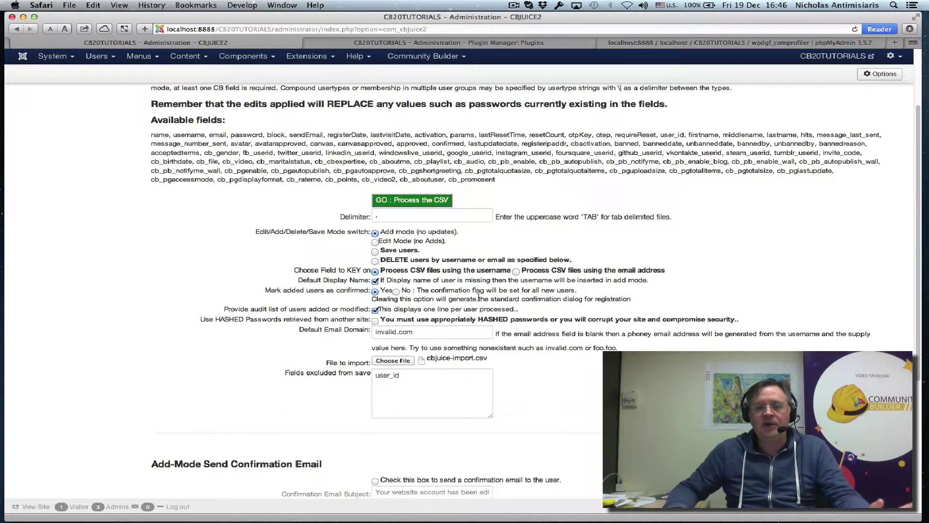
scroll(515, 289, "up", 2)
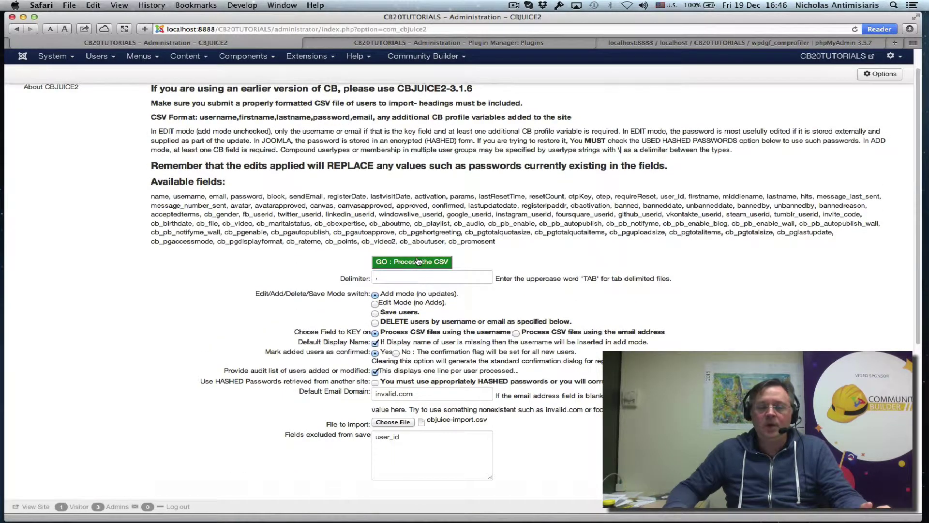
Switch to the Plugin Manager browser tab and open Community Builder's User Management there.
left_click(405, 43)
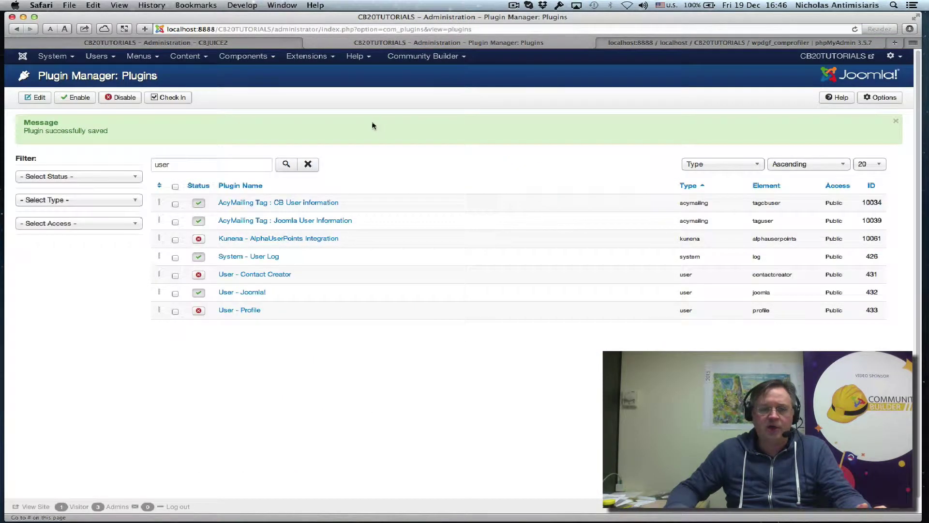
left_click(440, 57)
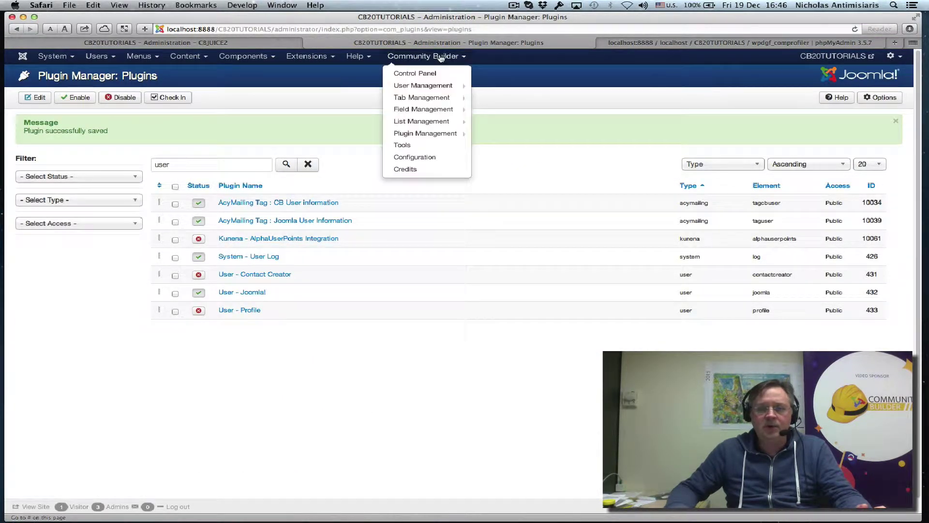
left_click(432, 85)
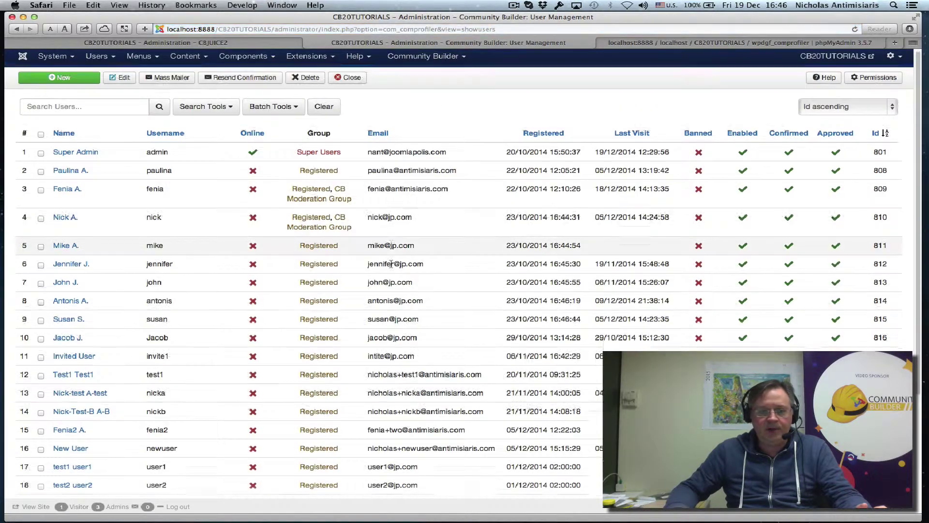
Delete the five test accounts user1 through user5 from the Community Builder user list.
scroll(391, 266, "down", 3)
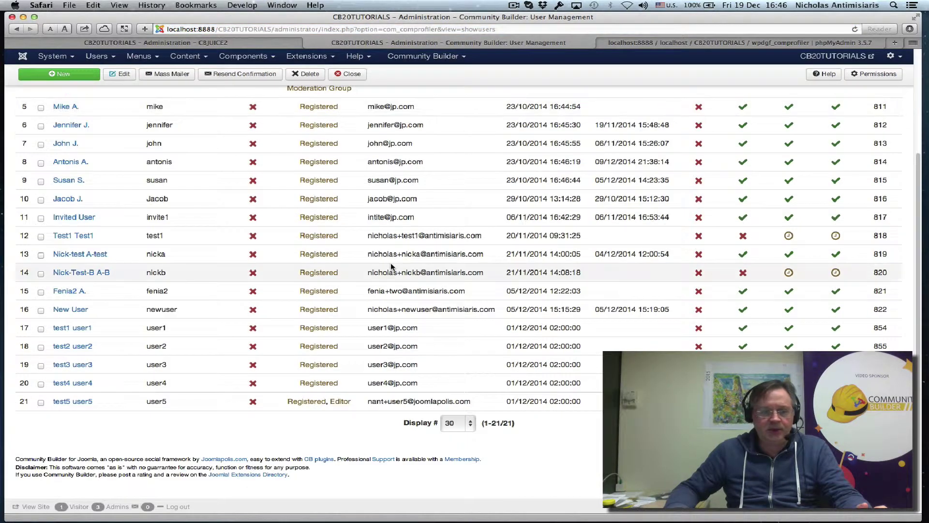
left_click(41, 329)
left_click(41, 347)
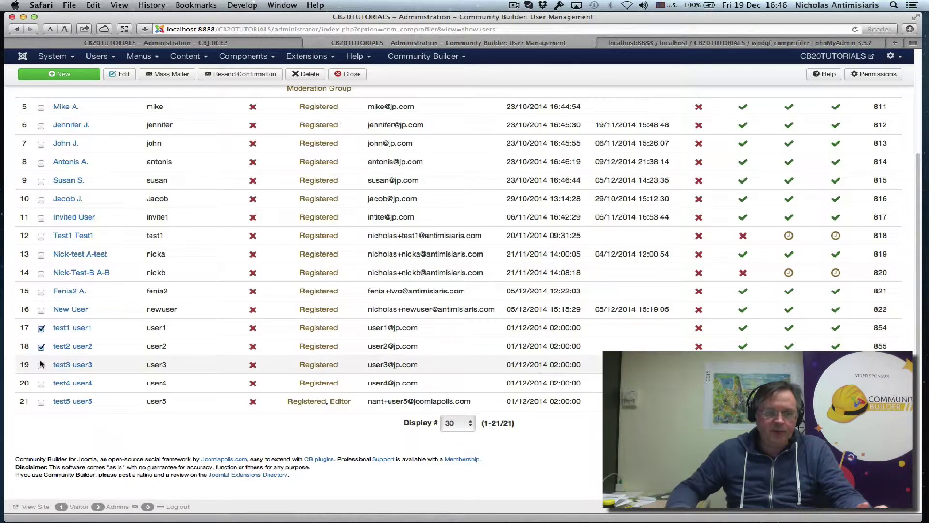
left_click(41, 366)
left_click(41, 385)
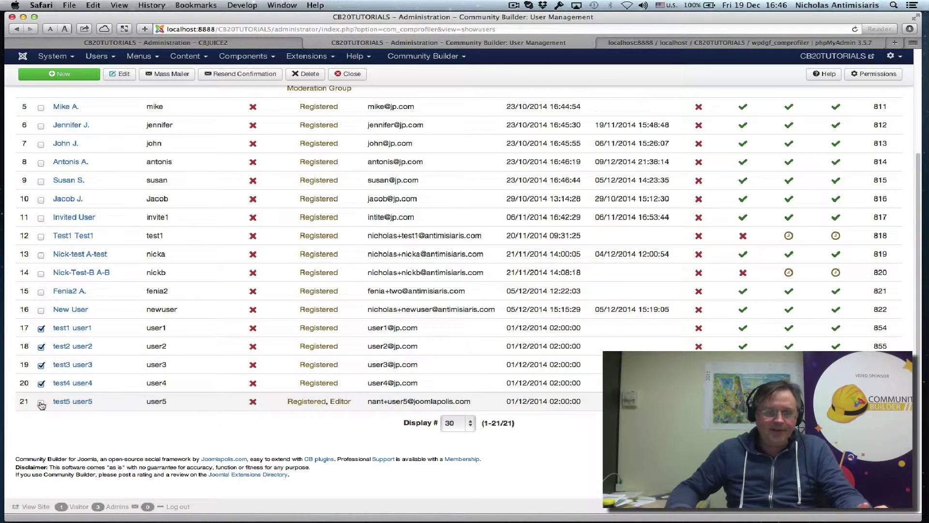
scroll(169, 242, "up", 5)
left_click(309, 74)
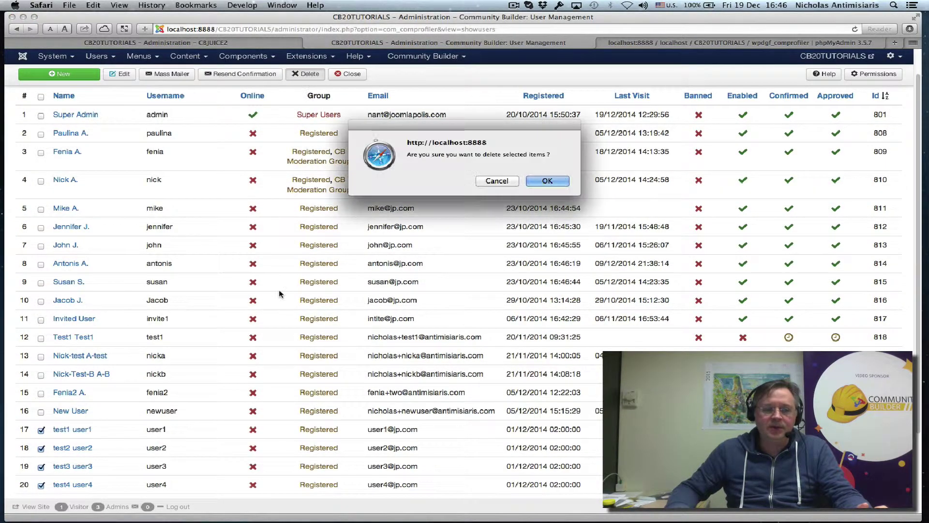
left_click(547, 181)
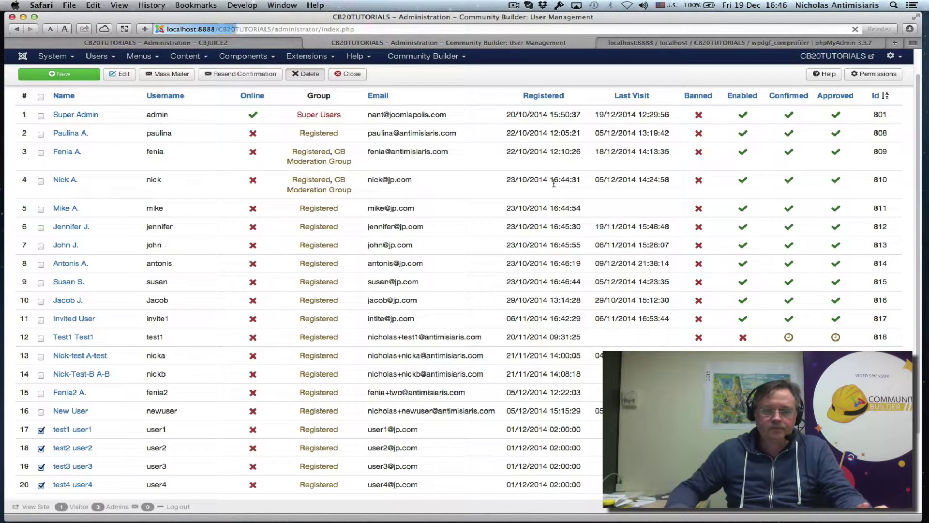
scroll(290, 291, "down", 4)
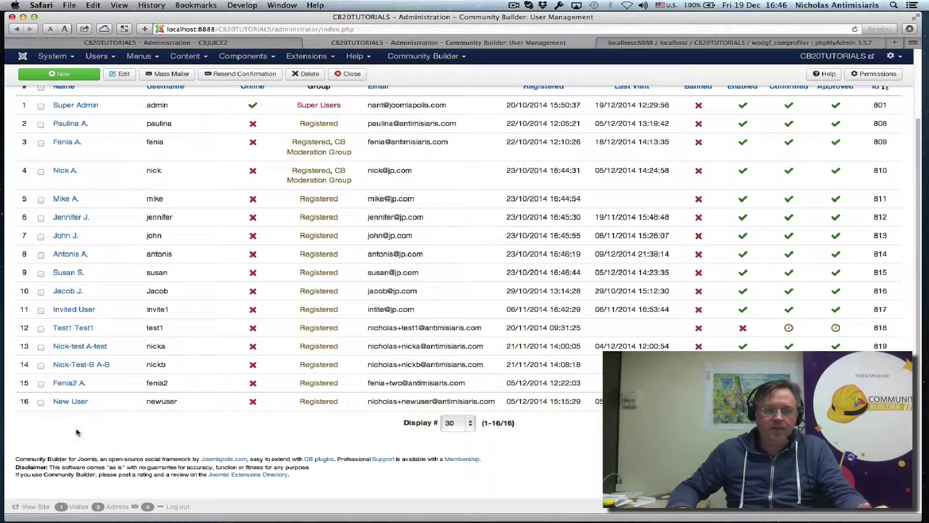
Return to the CBJUICE2 page and process cbjuice-import.csv in Add mode to import the users.
scroll(72, 402, "up", 4)
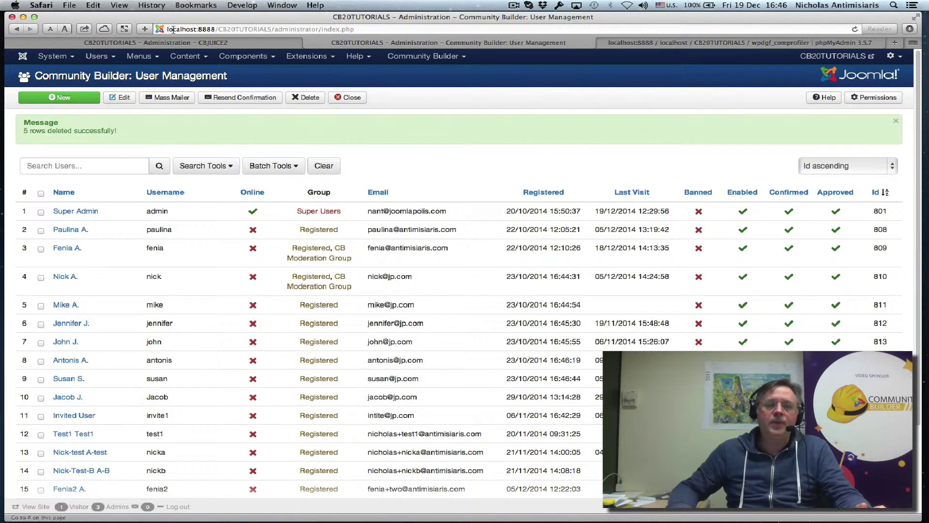
left_click(172, 45)
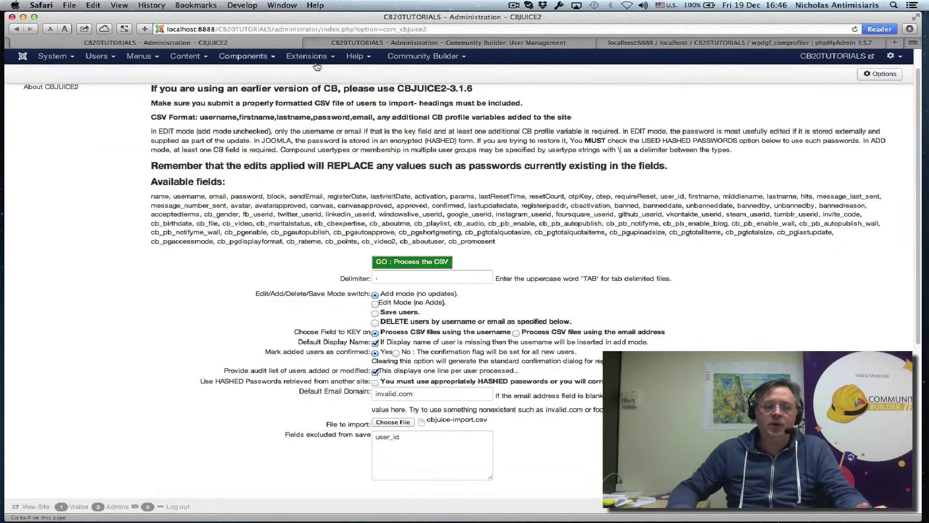
left_click(412, 263)
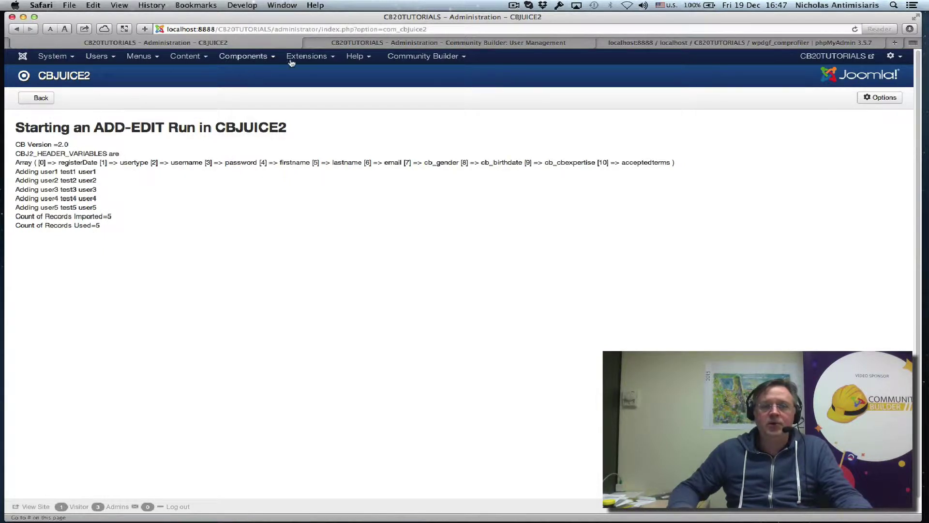
Switch to the Community Builder User Management browser tab and try to reload its user list by resending the form.
left_click(358, 44)
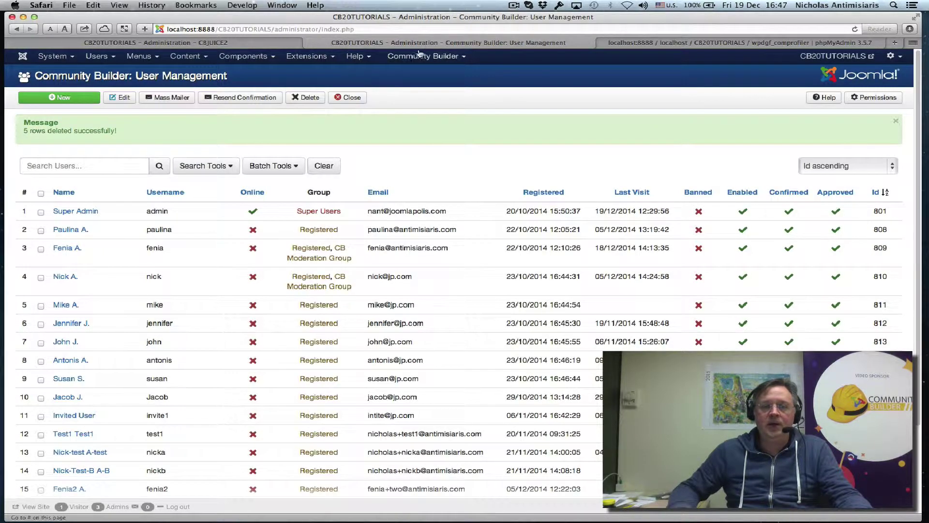
left_click(854, 30)
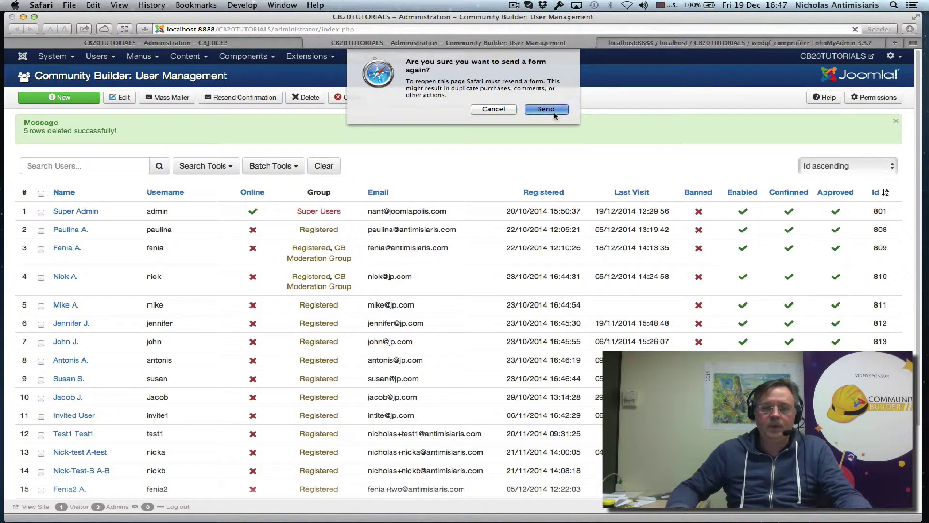
left_click(554, 114)
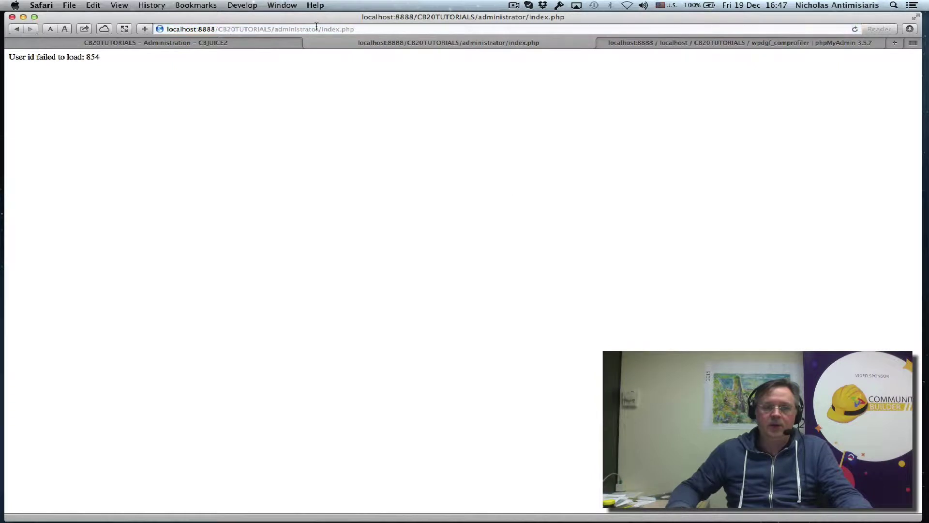
Load localhost:8888/CB20TUTORIALS/administrator in this tab and open Community Builder's User Management.
left_click(317, 28)
left_click(323, 30)
left_click_drag(318, 29, 355, 29)
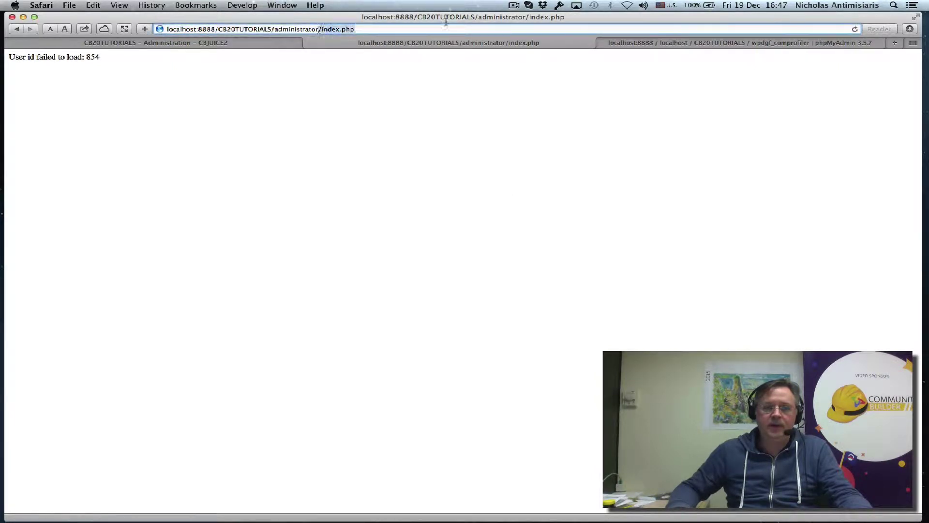
key("BackSpace")
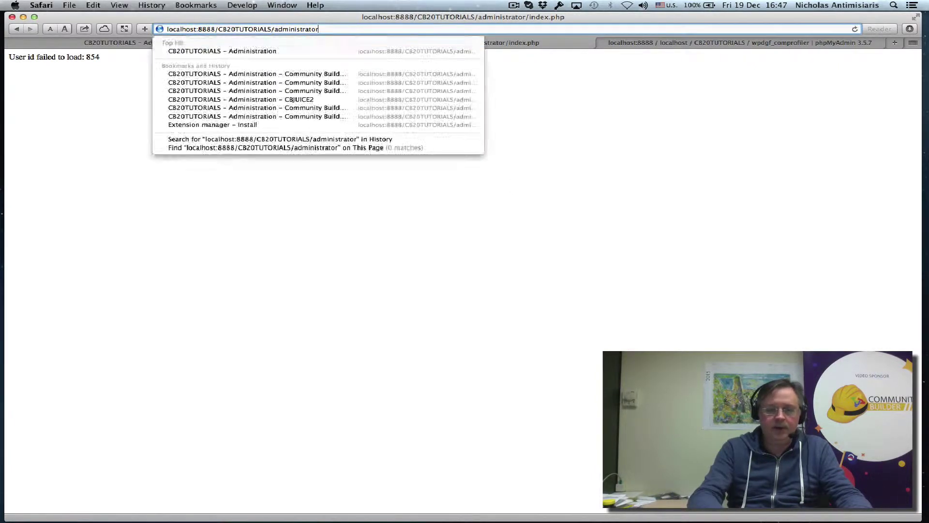
key("Return")
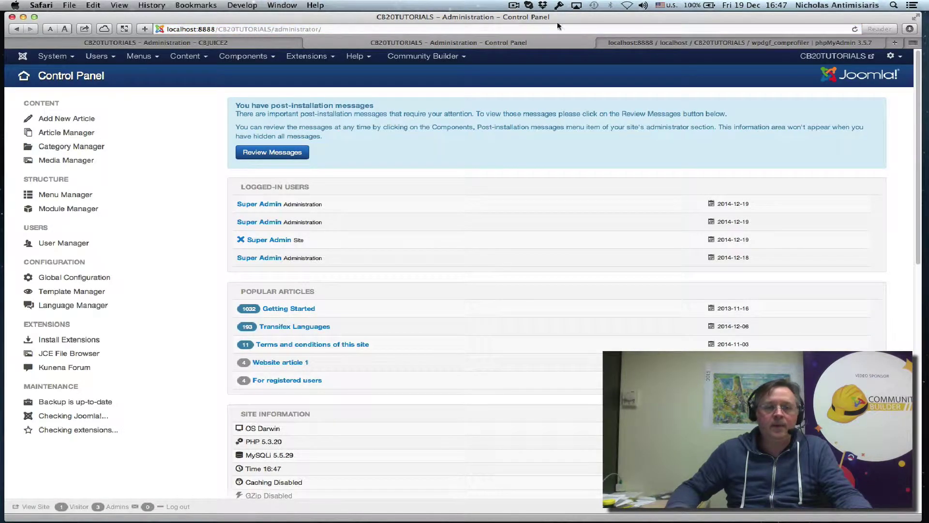
left_click(442, 59)
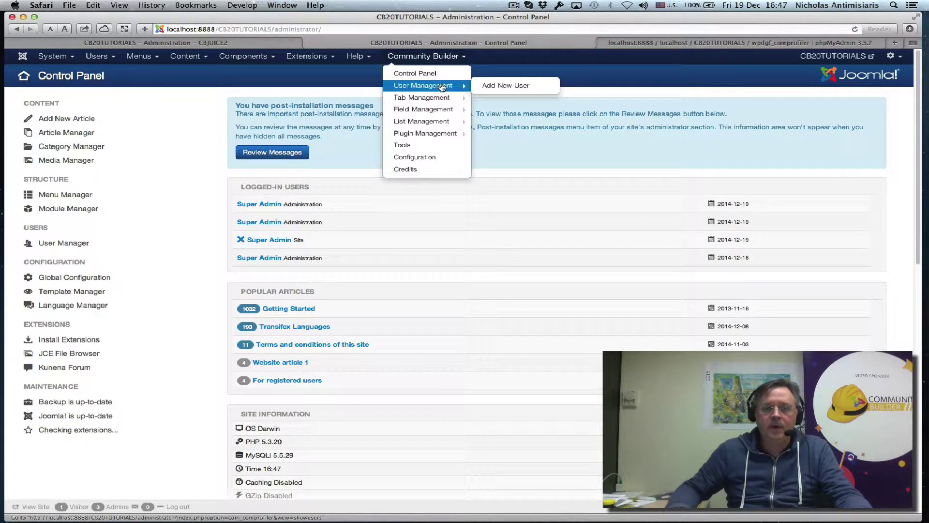
left_click(442, 85)
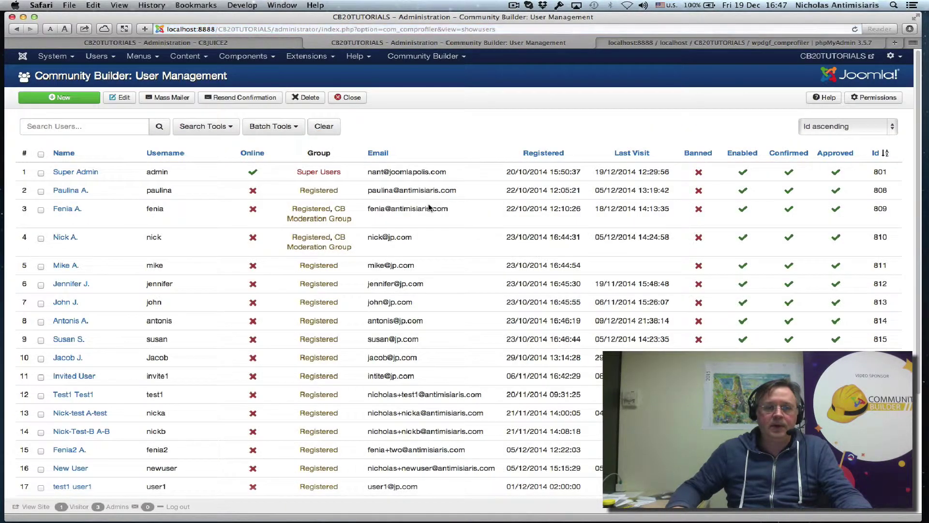
Check the imported user1's registration date in the user list, then open that account and review its Additional Info fields, including gender, birthday and CB Expertise.
scroll(290, 259, "down", 5)
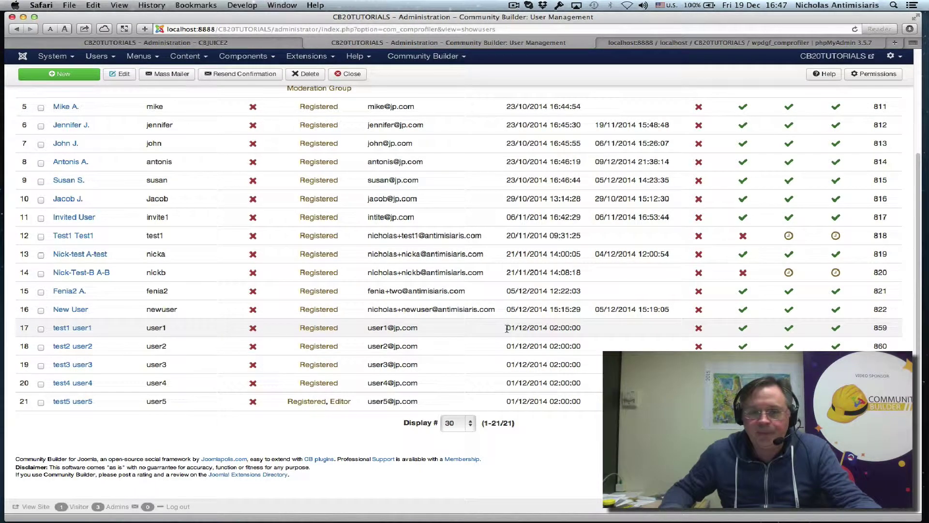
left_click_drag(507, 329, 587, 323)
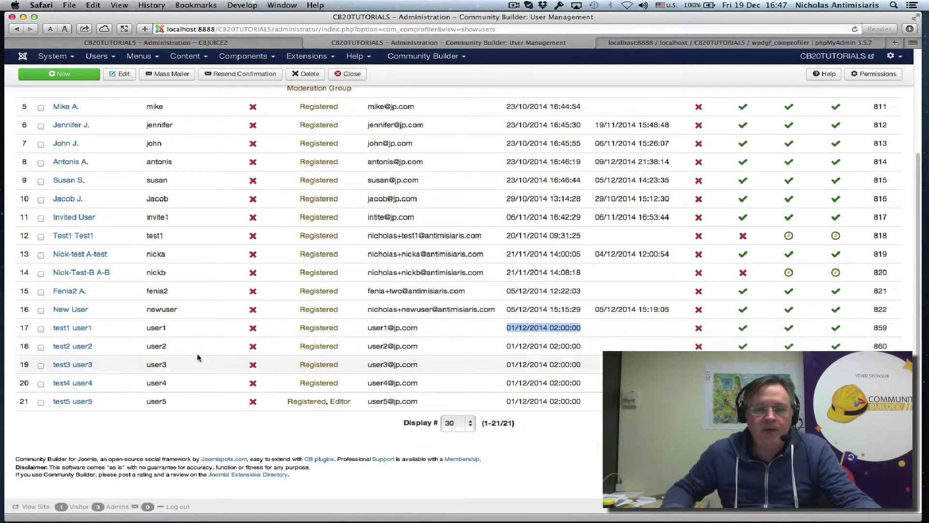
left_click(86, 329)
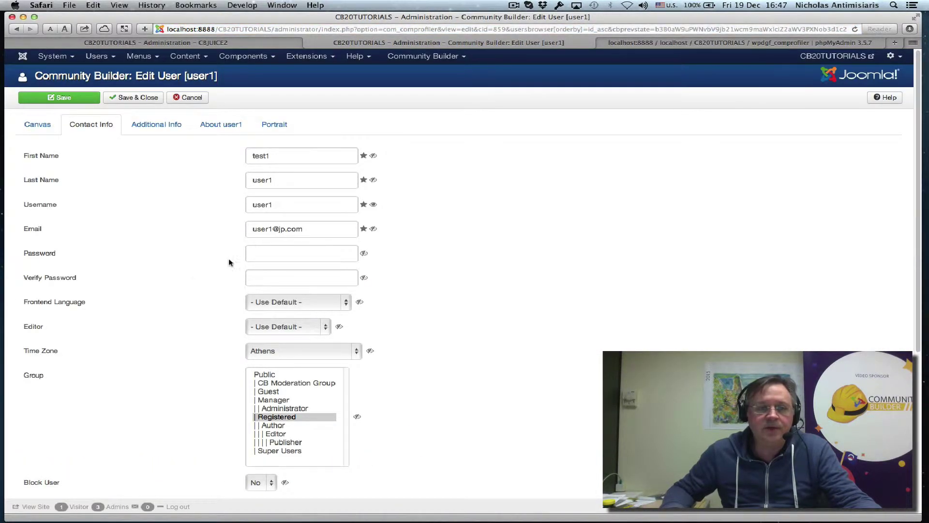
left_click(144, 126)
scroll(123, 230, "down", 1)
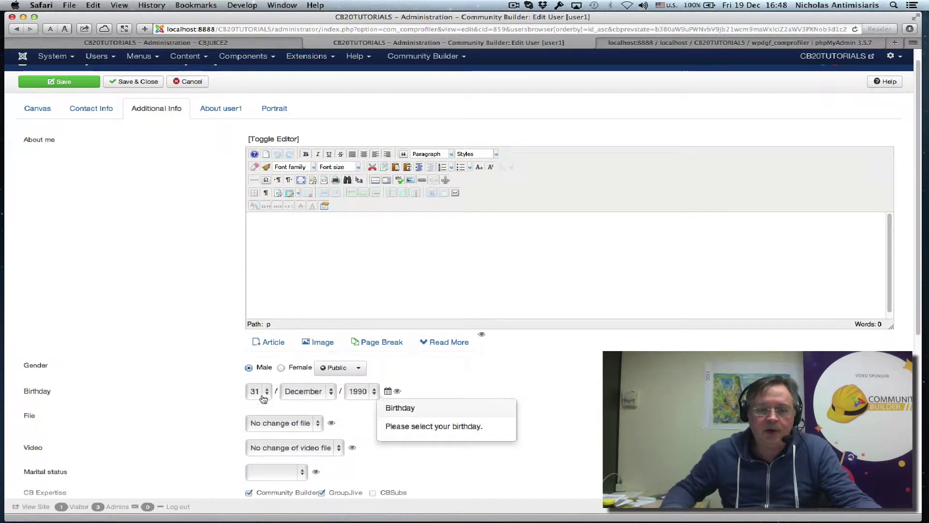
scroll(191, 331, "up", 1)
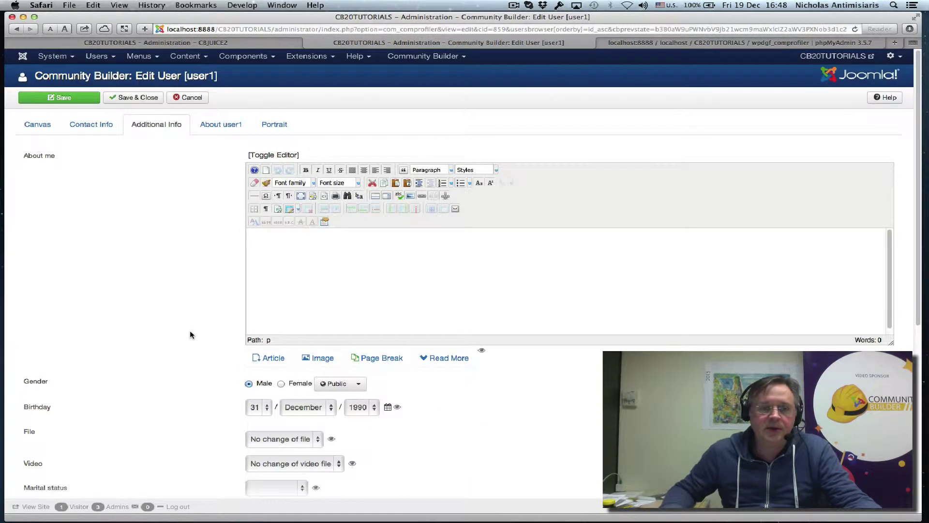
scroll(190, 310, "down", 10)
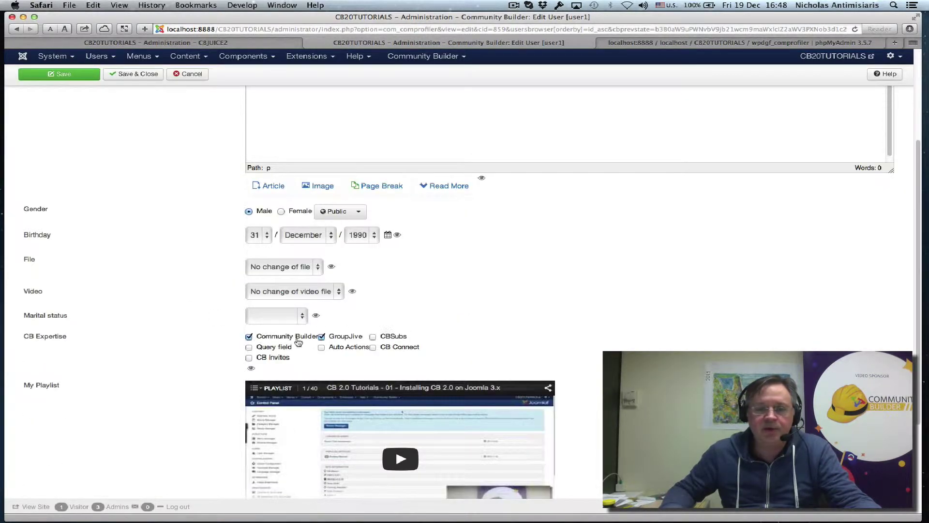
scroll(261, 330, "up", 10)
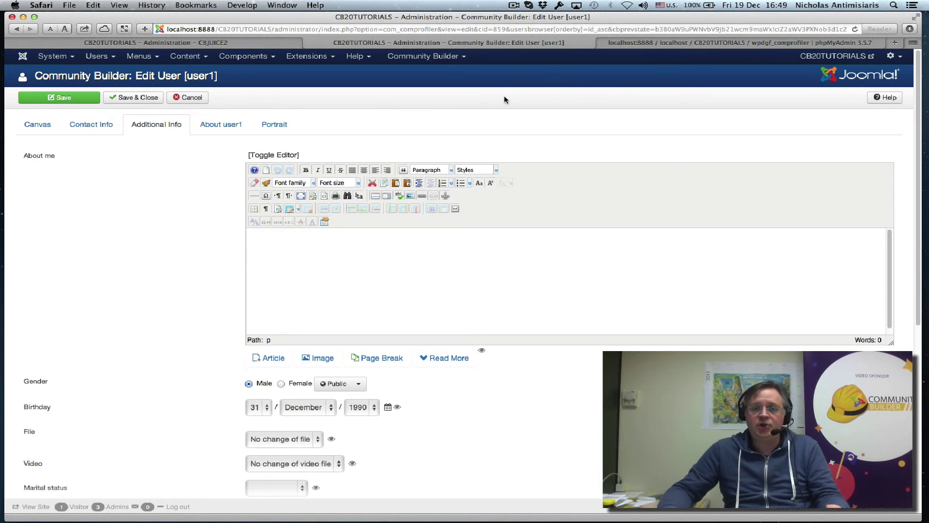
left_click(514, 6)
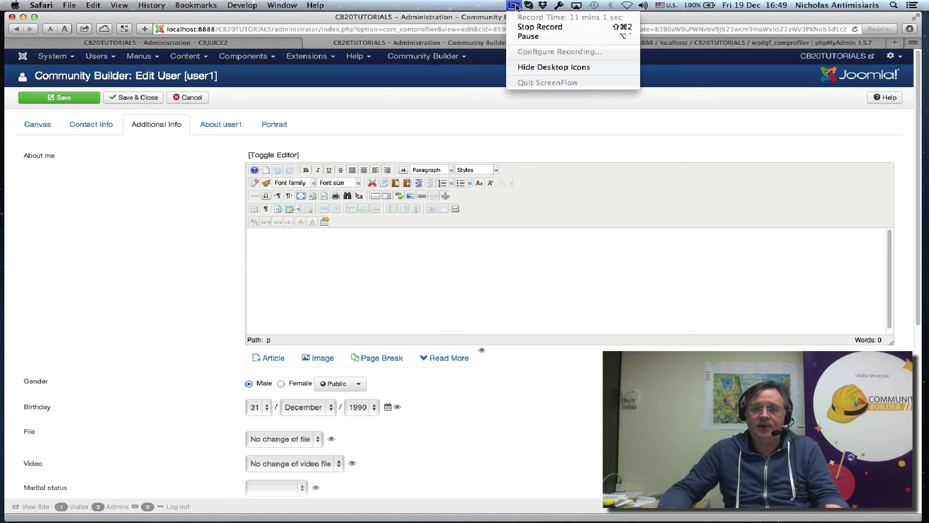